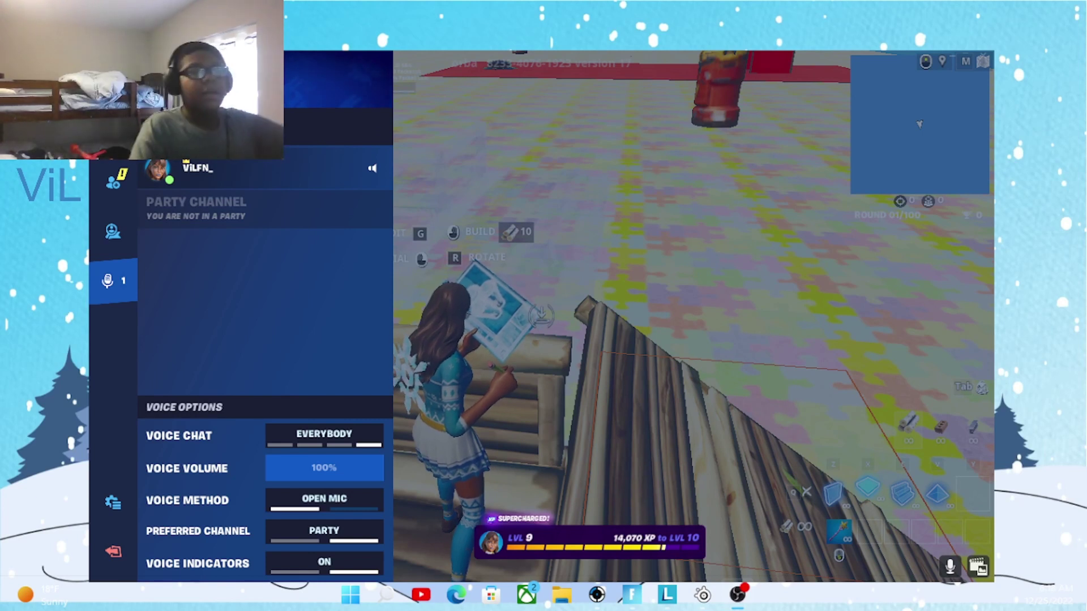
# Switch to SteelSeries GG and move its window so the Engine gear page fits on the screen
pyautogui.moveTo(667, 595)
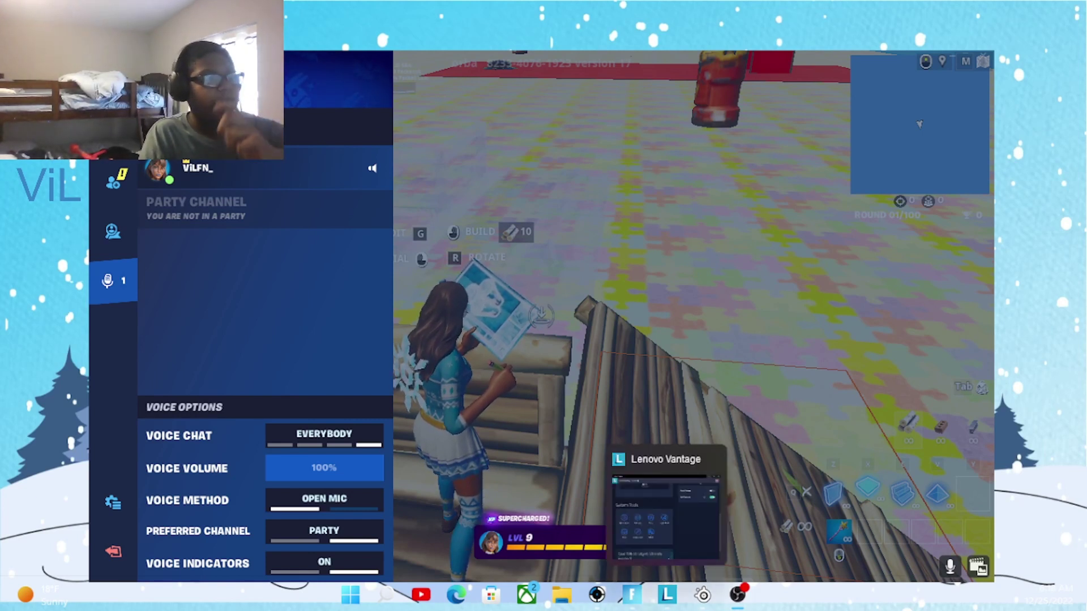
pyautogui.click(703, 595)
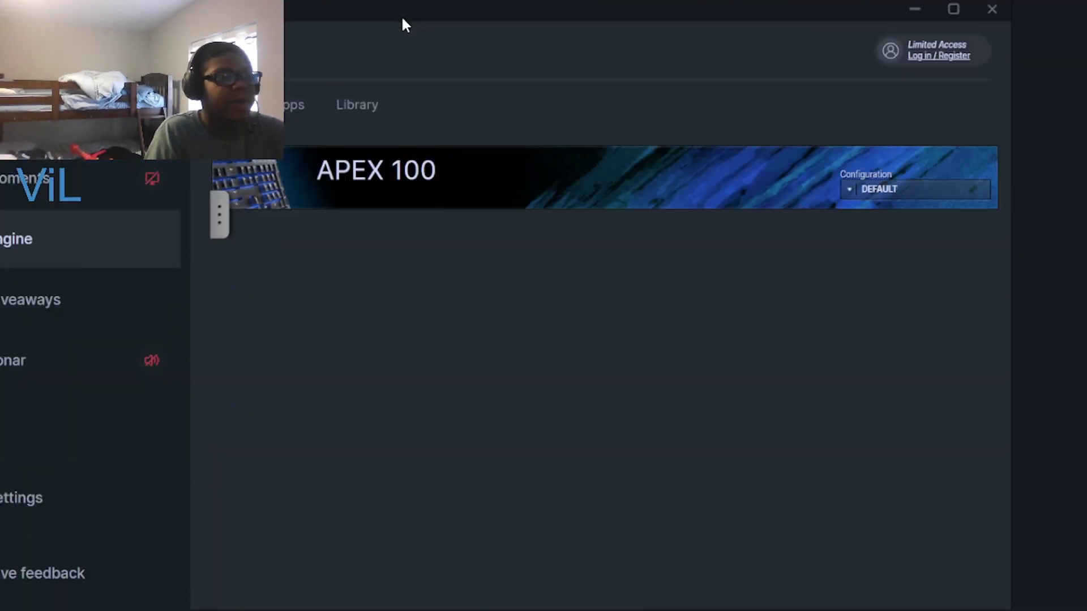
pyautogui.moveTo(403, 18); pyautogui.dragTo(593, 59)
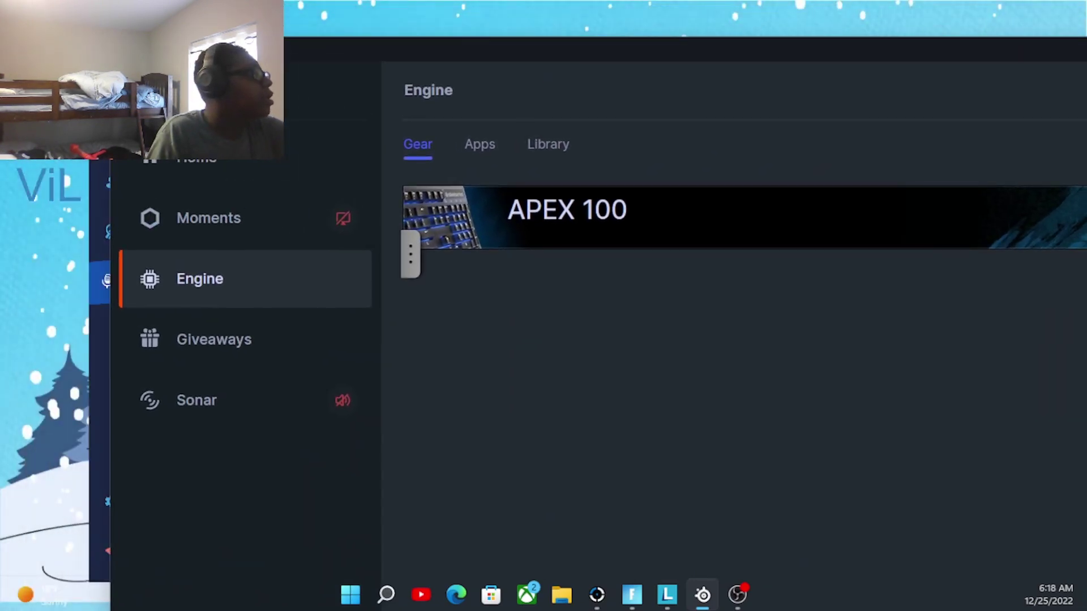
pyautogui.moveTo(594, 59); pyautogui.dragTo(729, 201)
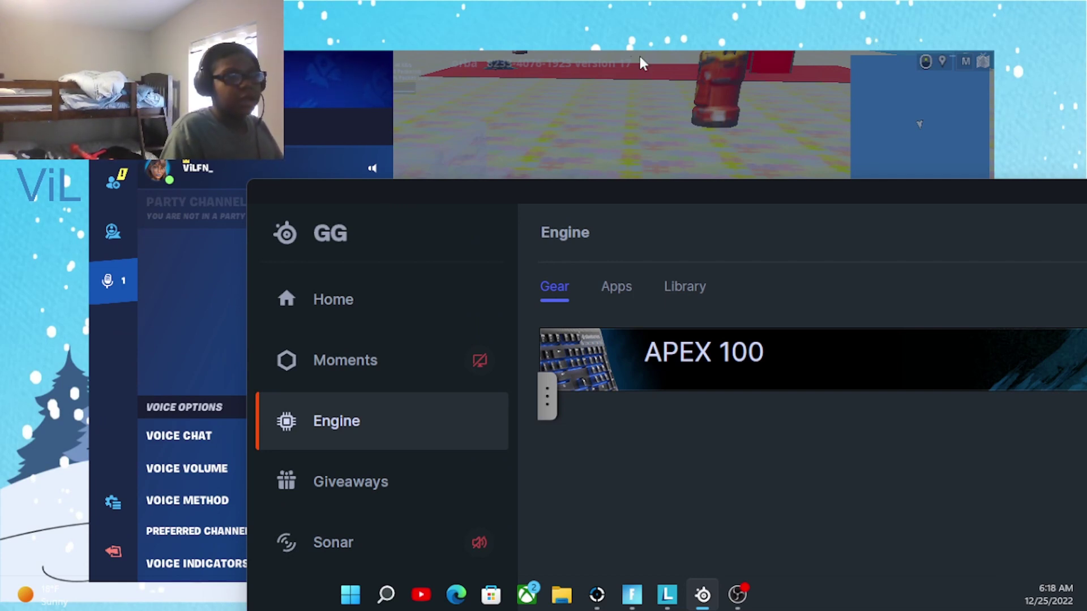
pyautogui.moveTo(507, 192); pyautogui.dragTo(285, 0)
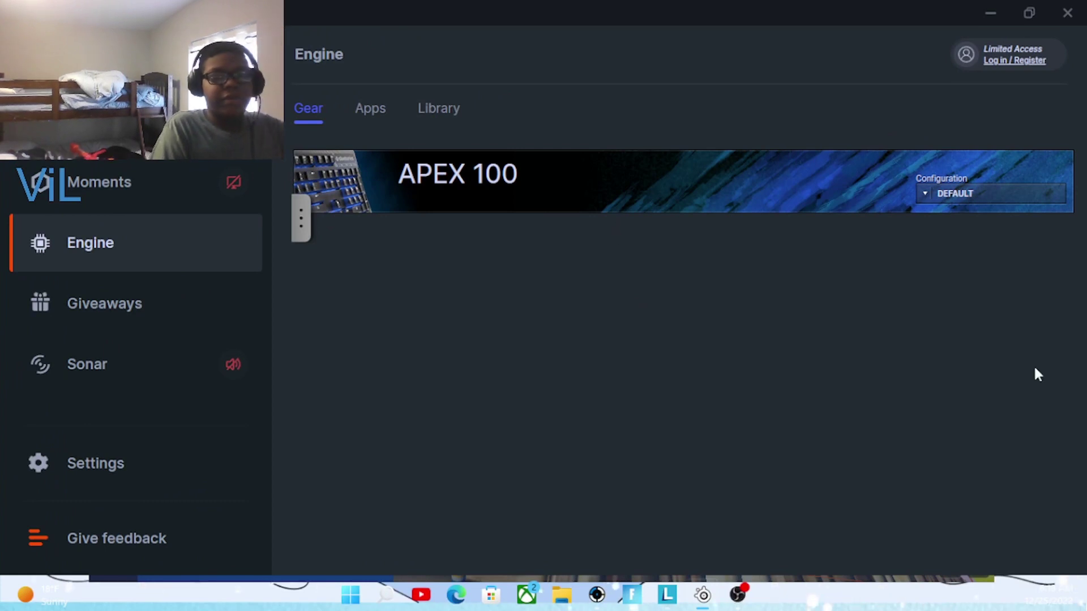
# Bring the Apex 100 configuration window and the Macro Editor window onto the visible screen
pyautogui.moveTo(1086, 85); pyautogui.dragTo(446, 81)
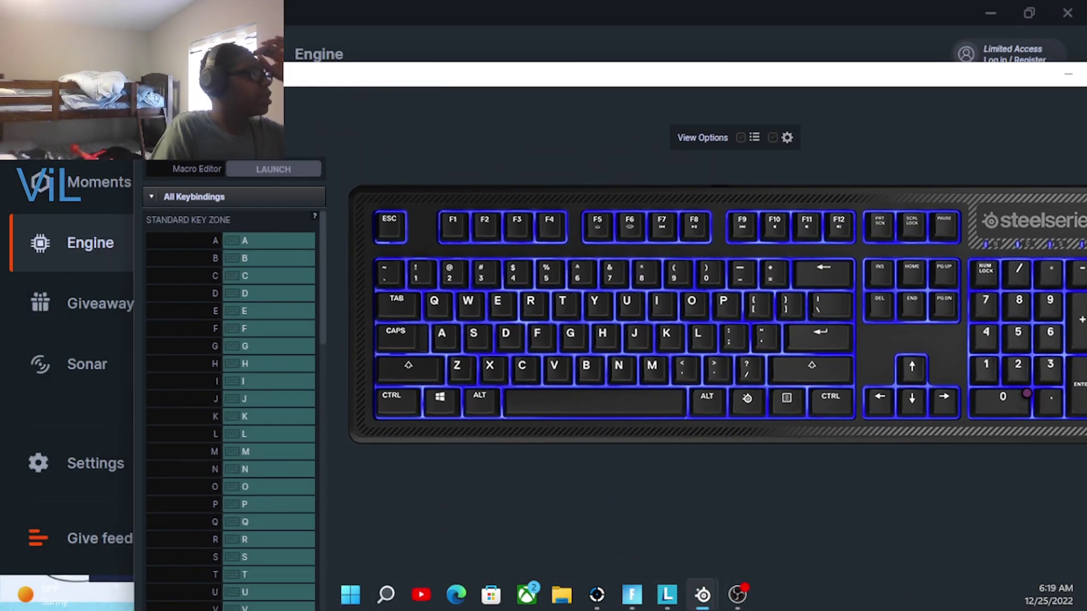
pyautogui.moveTo(135, 63); pyautogui.dragTo(526, 404)
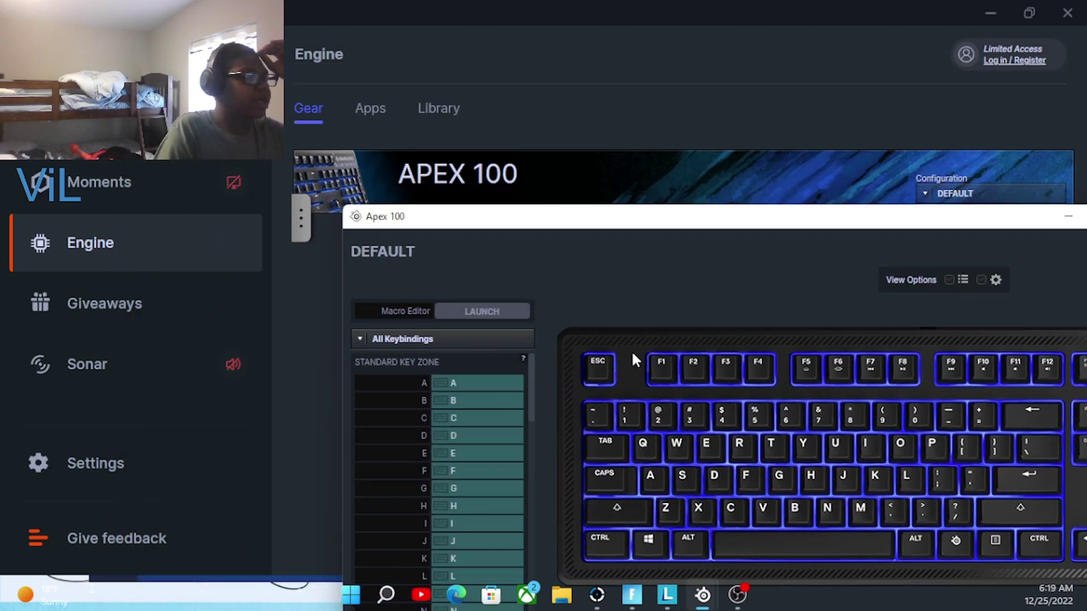
pyautogui.moveTo(565, 214); pyautogui.dragTo(413, 55)
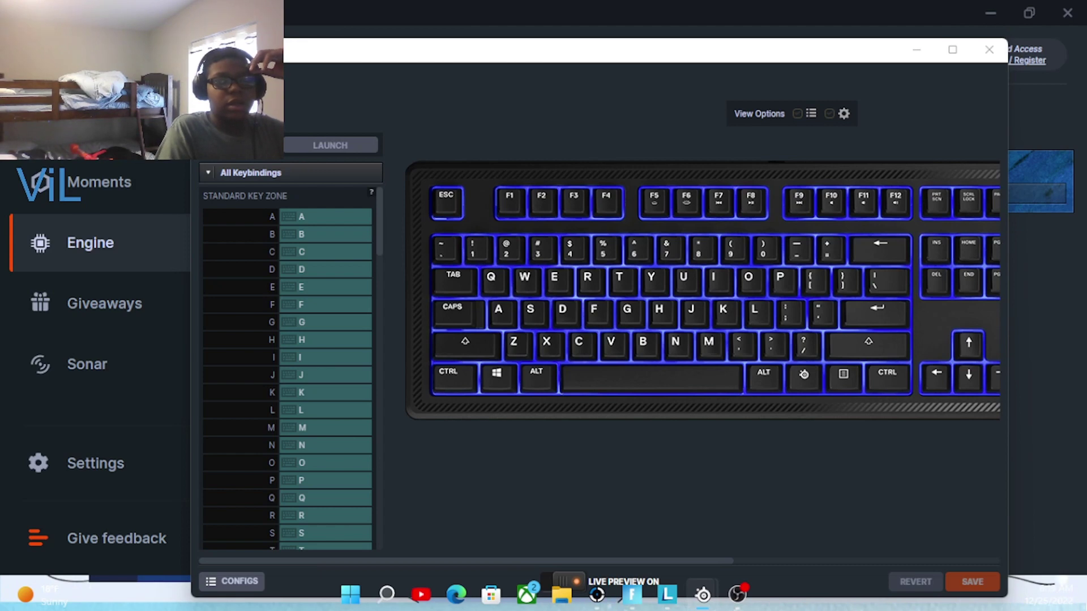
pyautogui.moveTo(1086, 62); pyautogui.dragTo(433, 86)
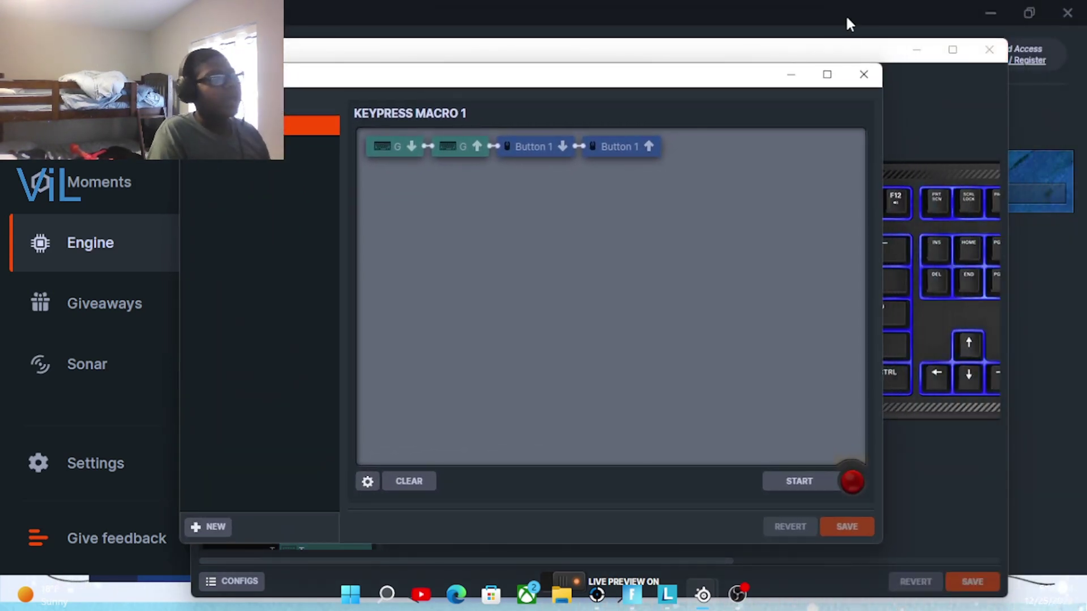
# Minimize the Macro Editor, Apex 100 and SteelSeries GG windows
pyautogui.click(795, 74)
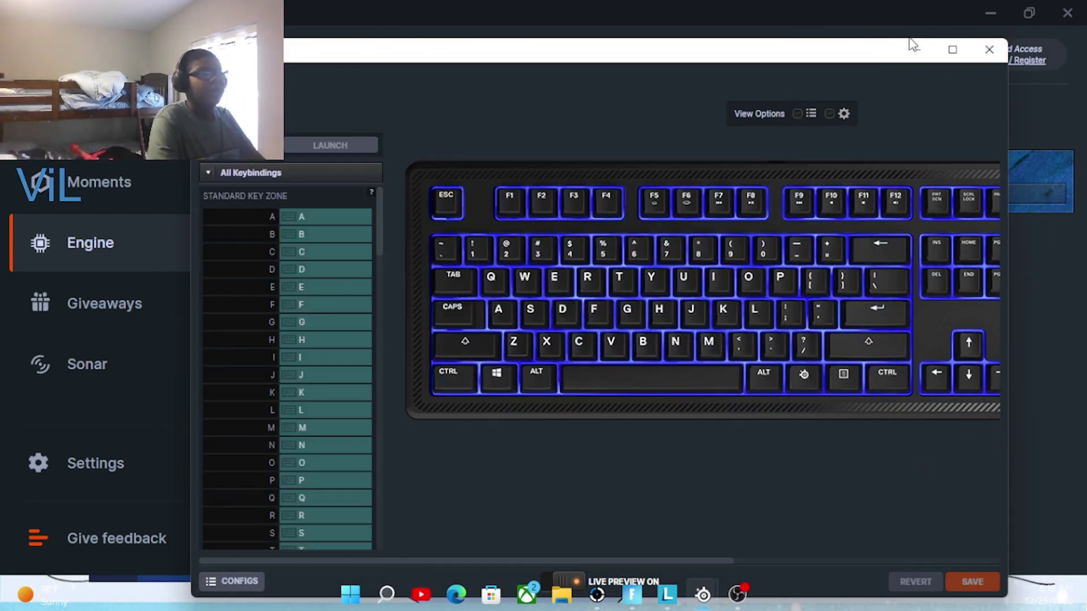
pyautogui.click(915, 52)
pyautogui.click(988, 12)
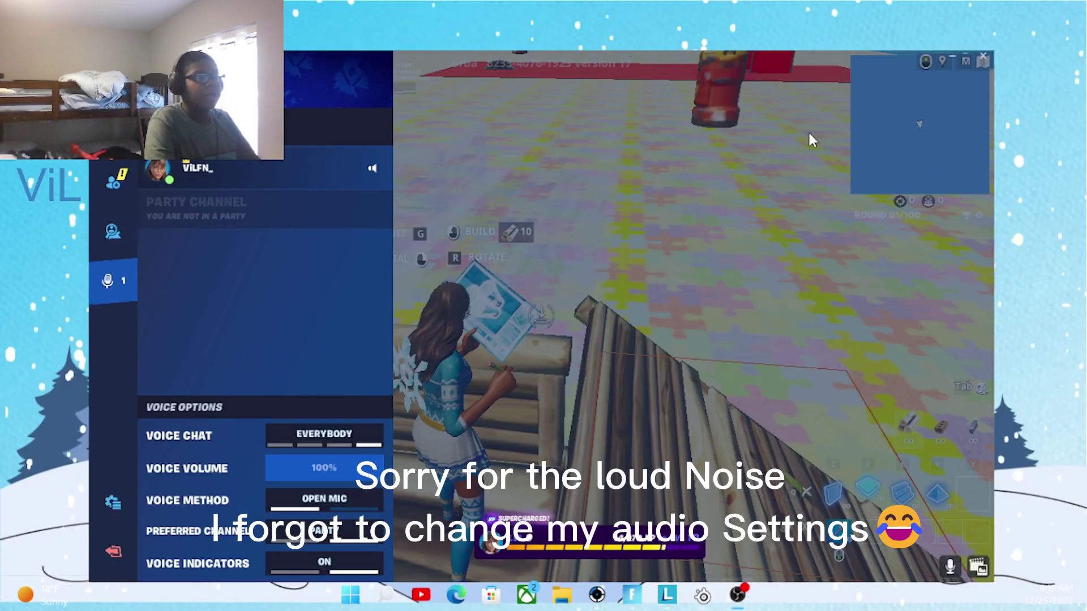
# Resume the Fortnite match, then edit and reset the wooden build pieces around the character
pyautogui.click(738, 147)
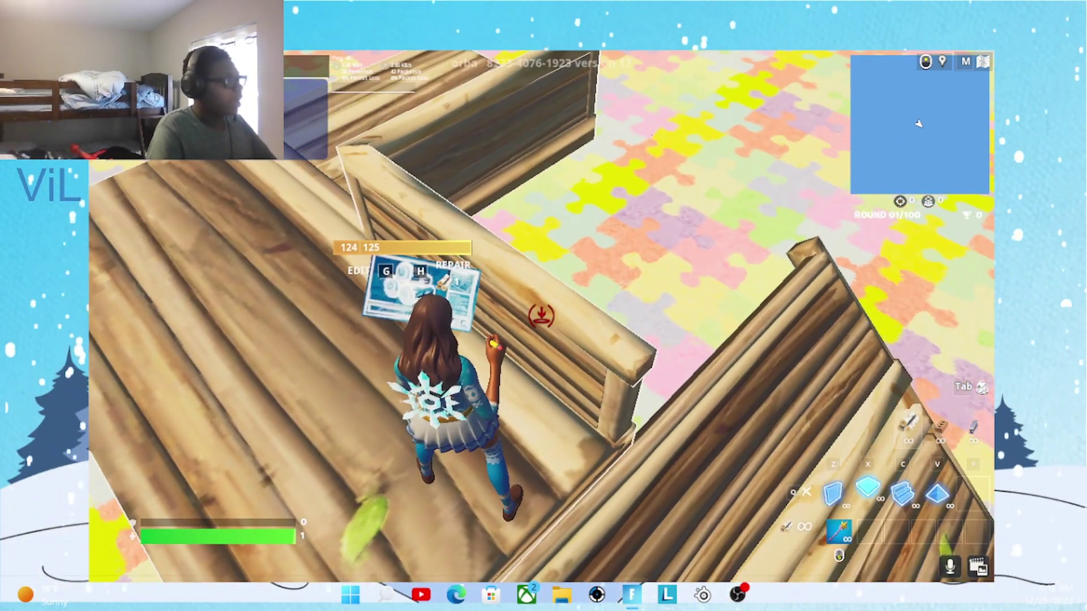
pyautogui.press('g')
pyautogui.rightClick(541, 316)
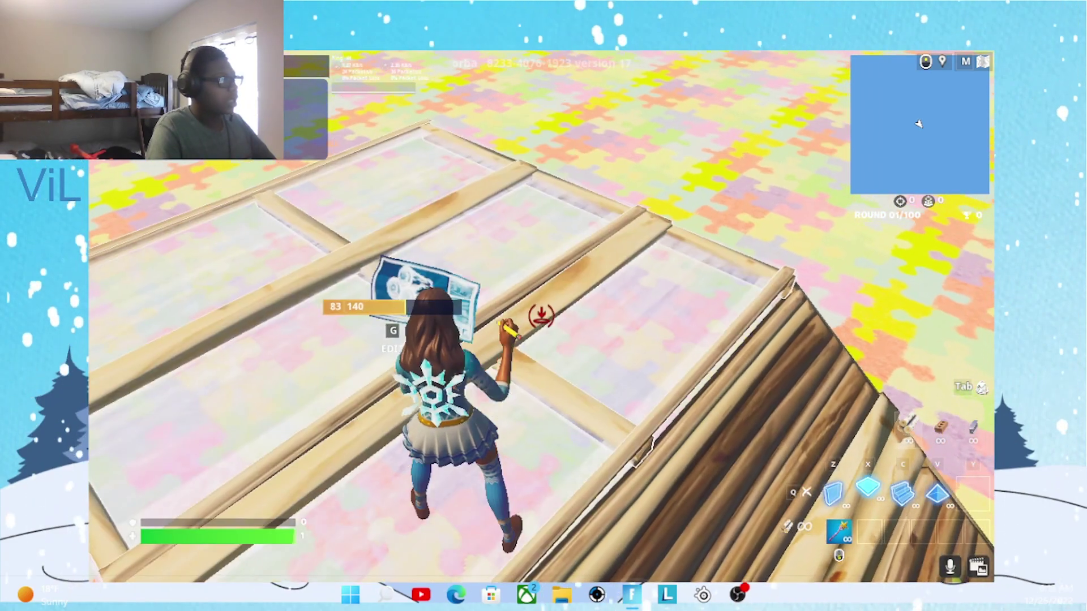
pyautogui.press('g')
pyautogui.press('g')
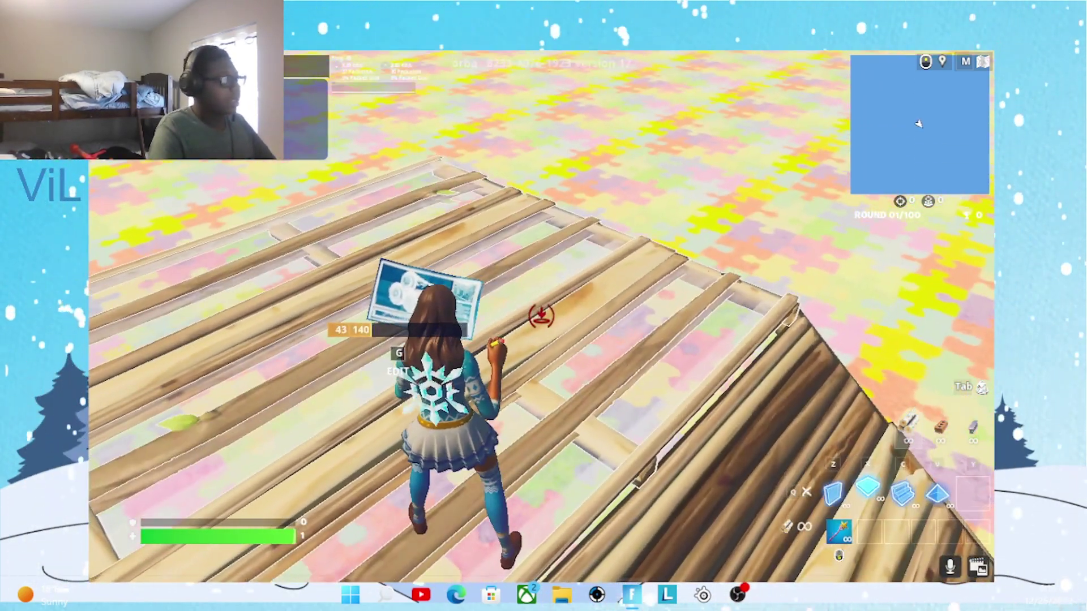
# Pause the game, switch to the Macro Editor and re-record Keypress Macro 1 as the G key followed by mouse Button 1
pyautogui.press('Escape')
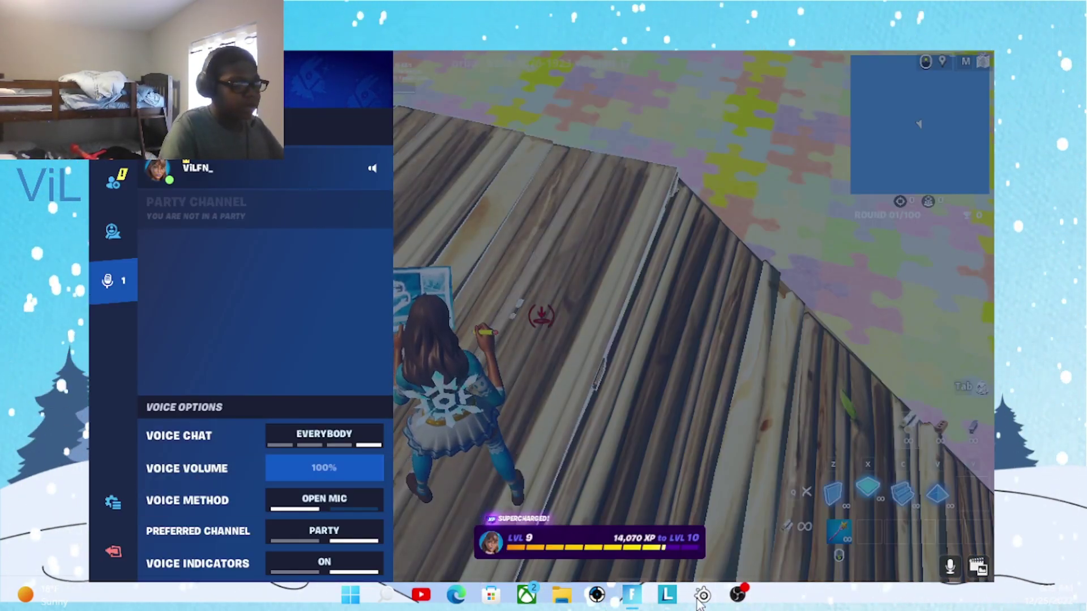
pyautogui.moveTo(702, 595)
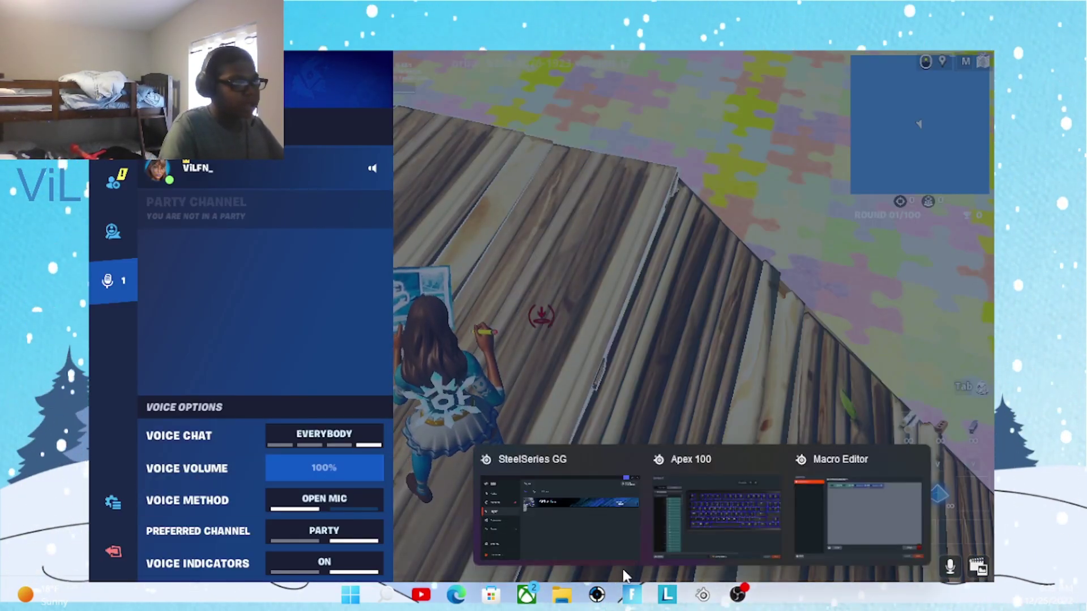
pyautogui.click(813, 492)
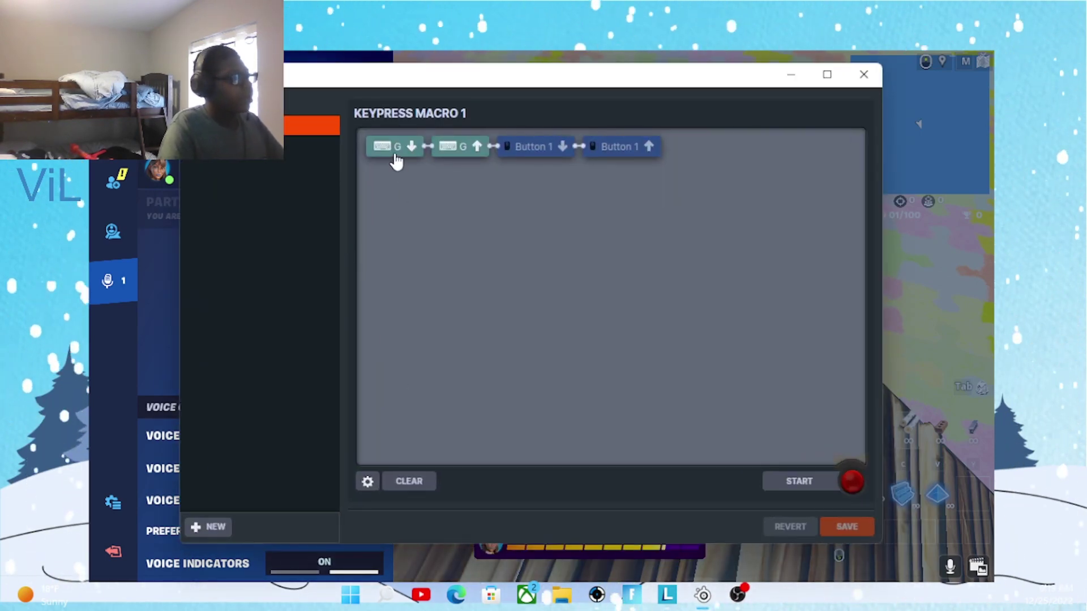
pyautogui.click(850, 481)
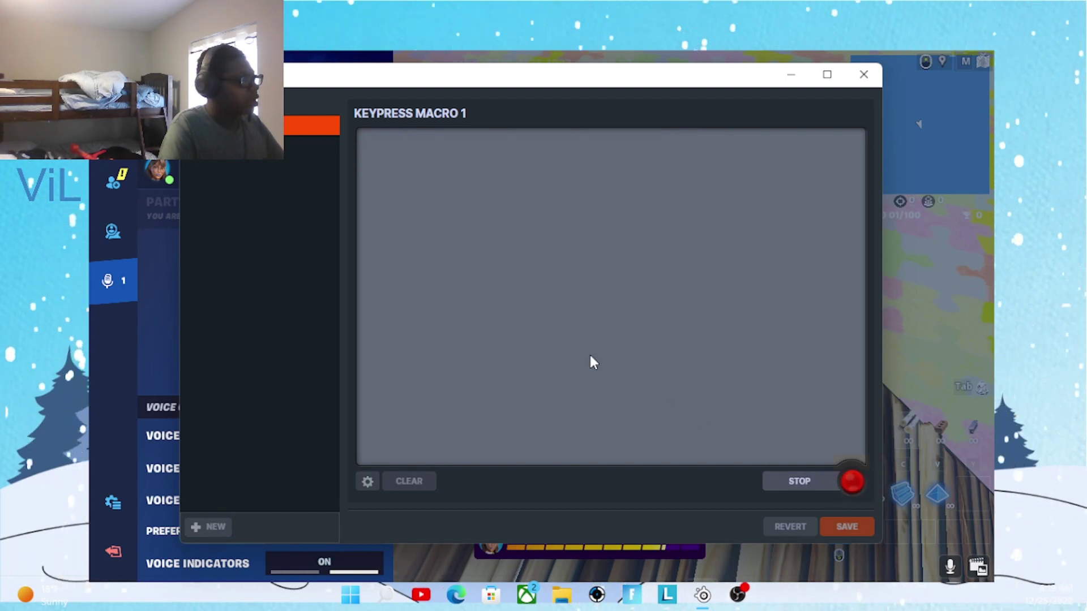
pyautogui.press('g')
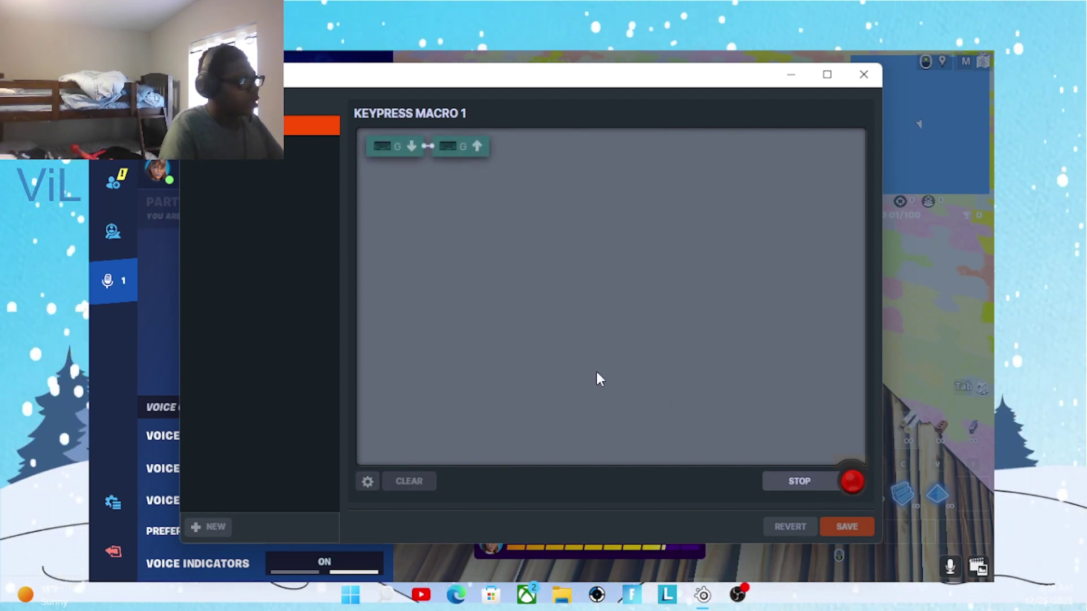
pyautogui.click(600, 371)
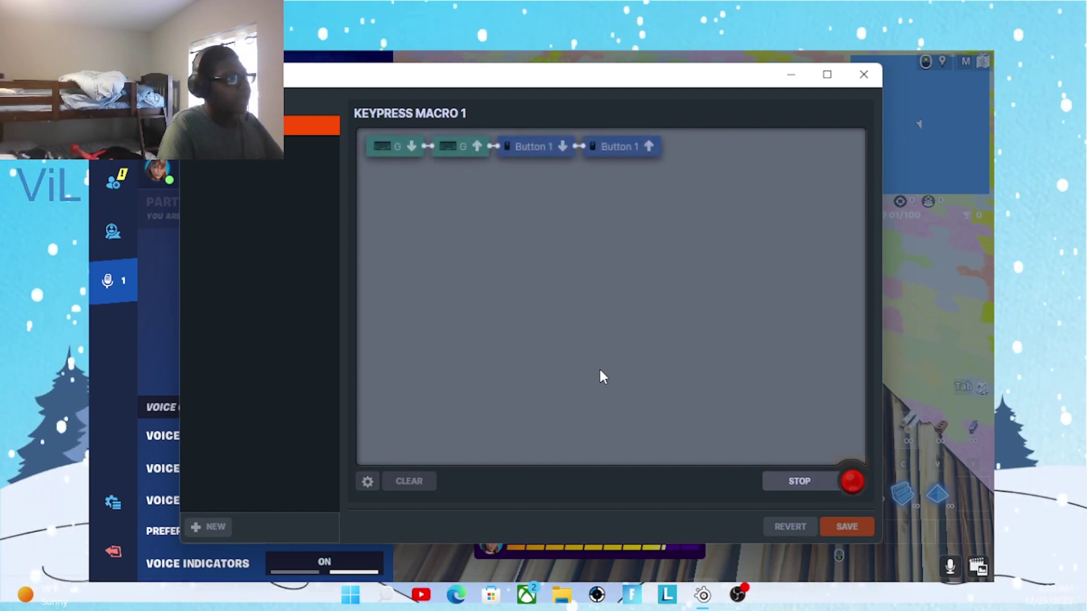
pyautogui.click(850, 481)
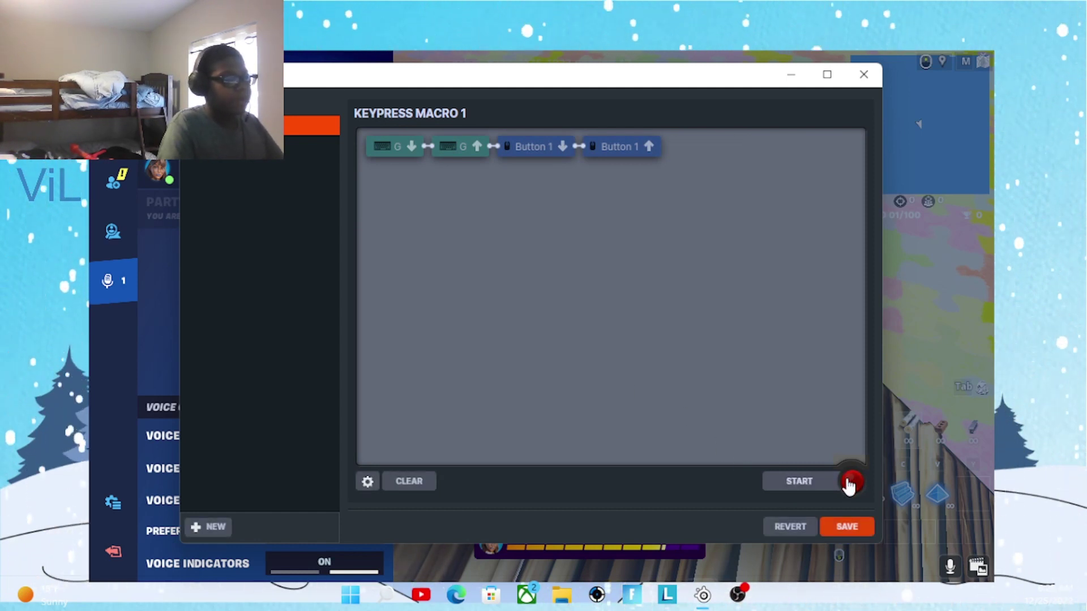
# Check that Keypress Macro 1 uses No Delay, save the macro and close the Macro Editor
pyautogui.click(368, 481)
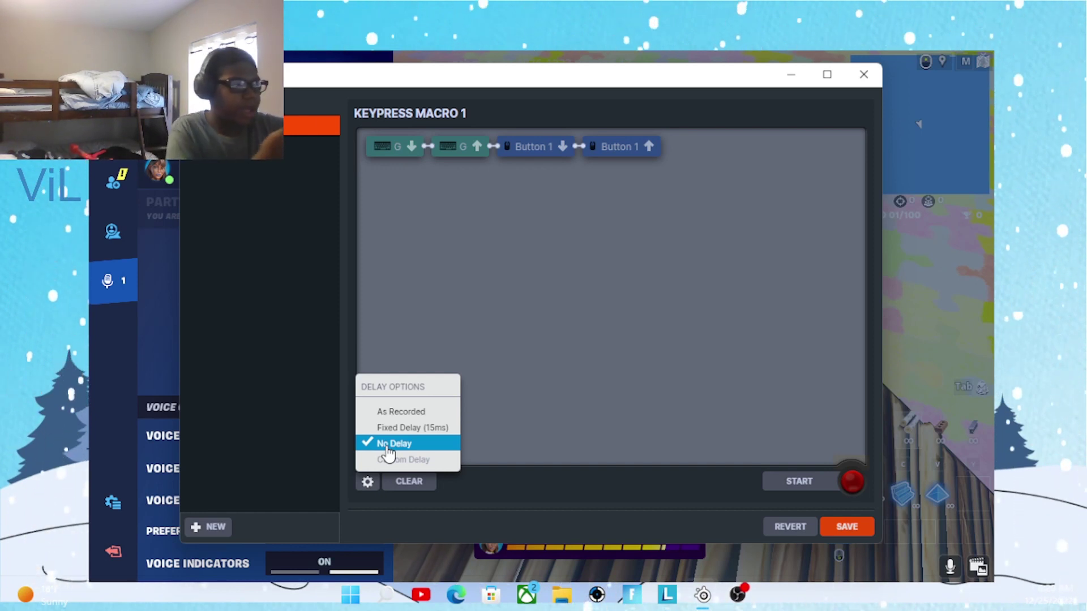
pyautogui.click(845, 525)
pyautogui.click(846, 526)
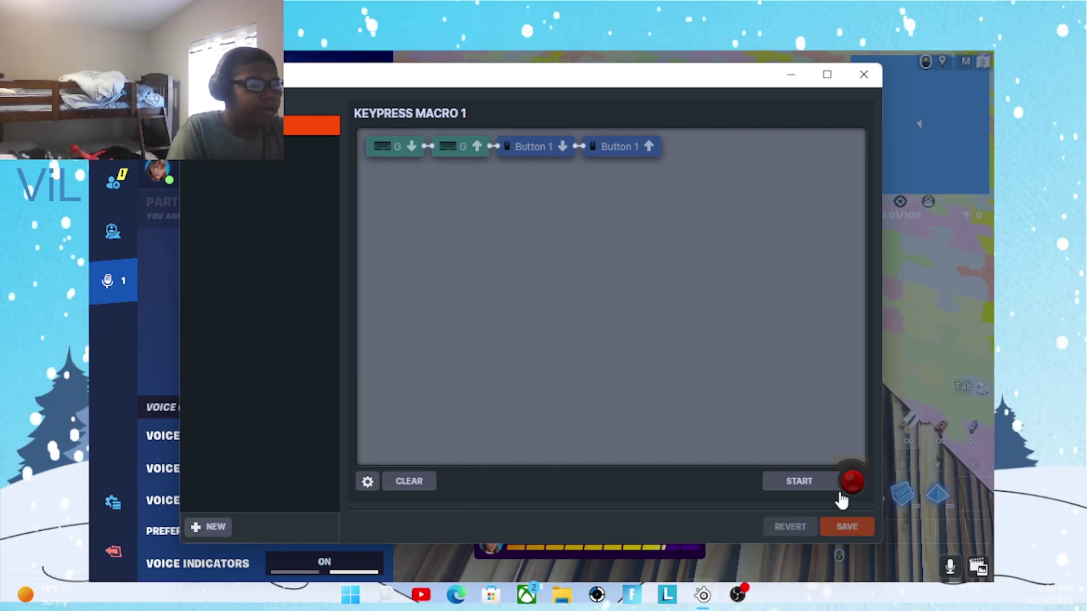
pyautogui.click(865, 77)
# Switch to the Apex 100 window, reset the numpad 0 key to Default and assign Keypress Macro 1 to it
pyautogui.moveTo(702, 595)
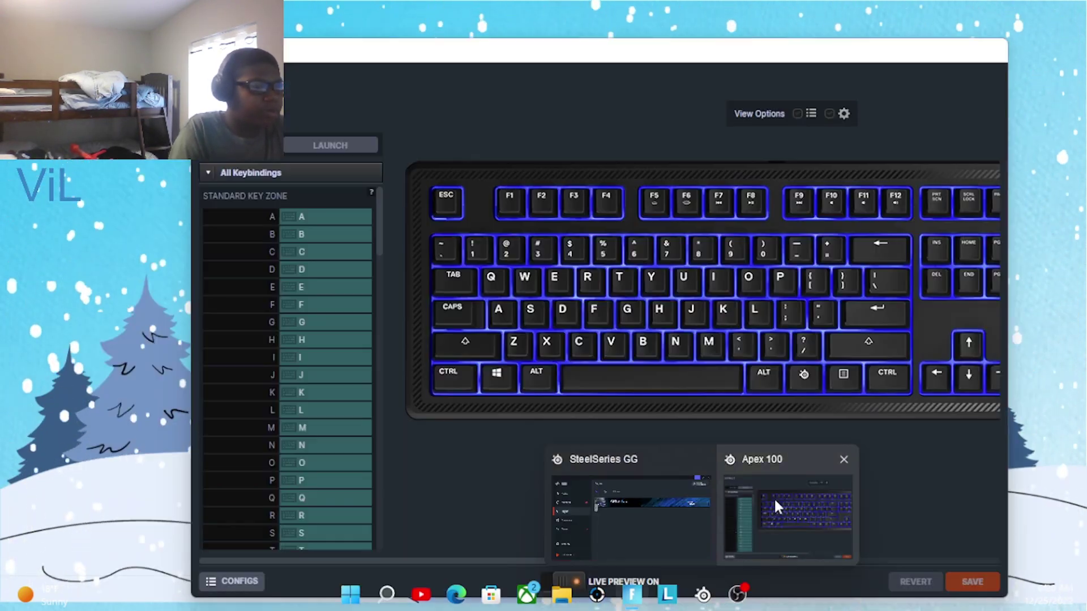
pyautogui.click(775, 499)
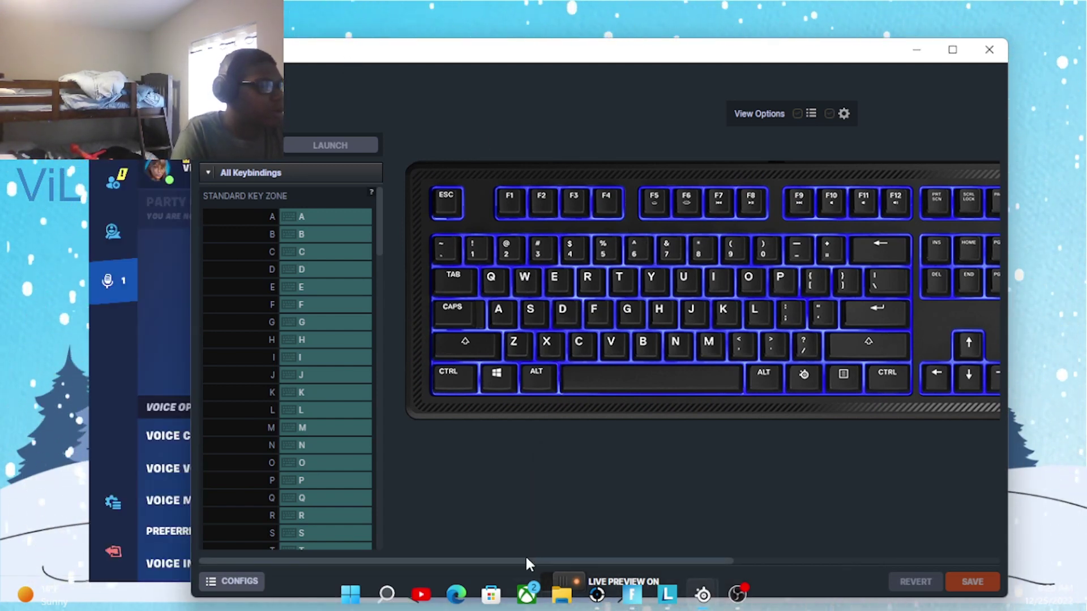
pyautogui.moveTo(526, 561); pyautogui.dragTo(793, 561)
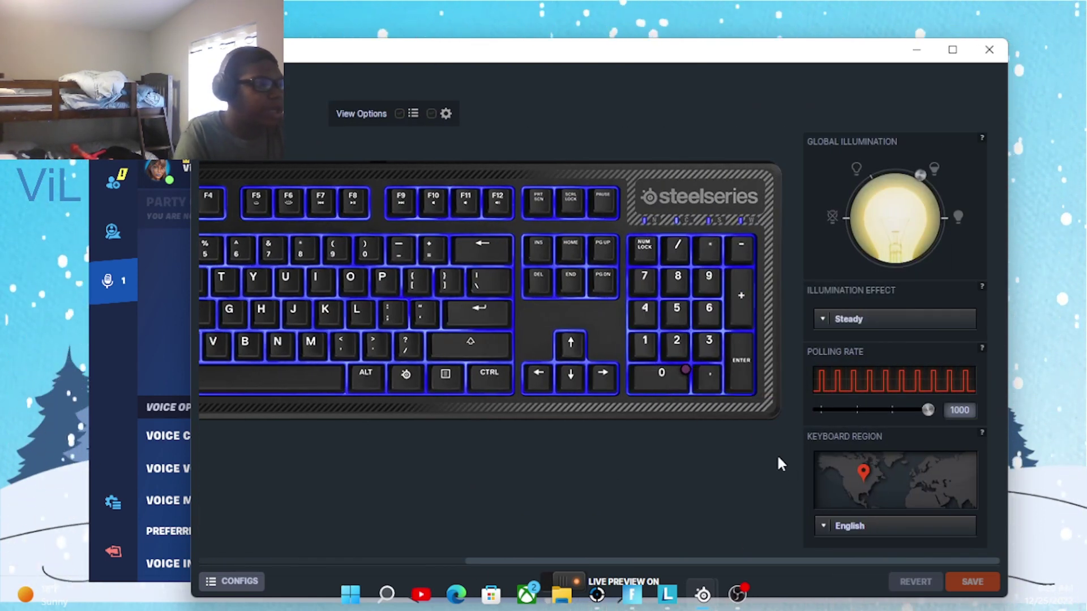
pyautogui.click(657, 377)
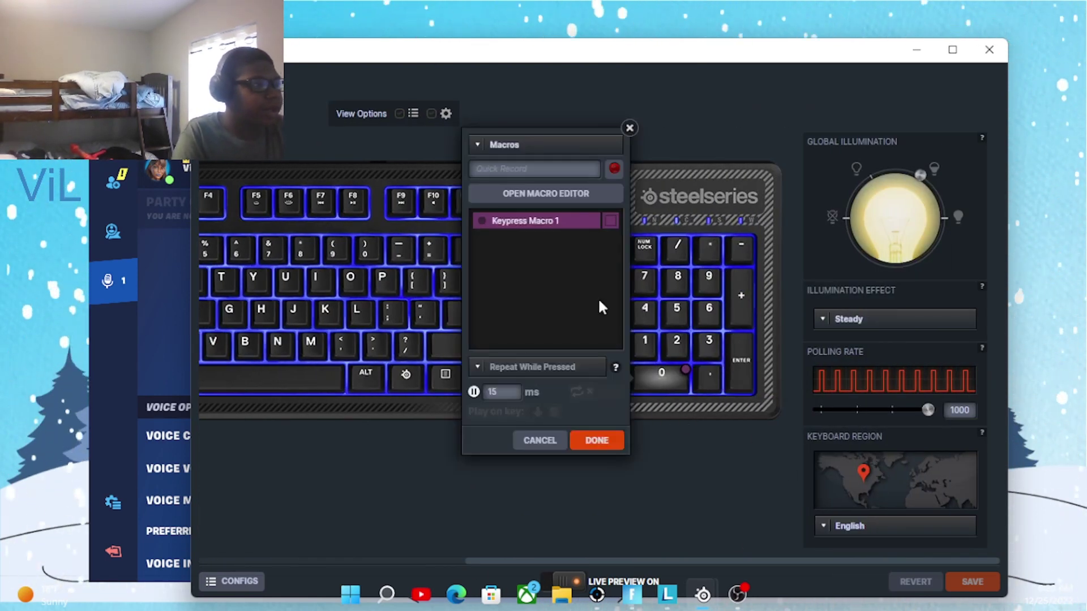
pyautogui.click(501, 145)
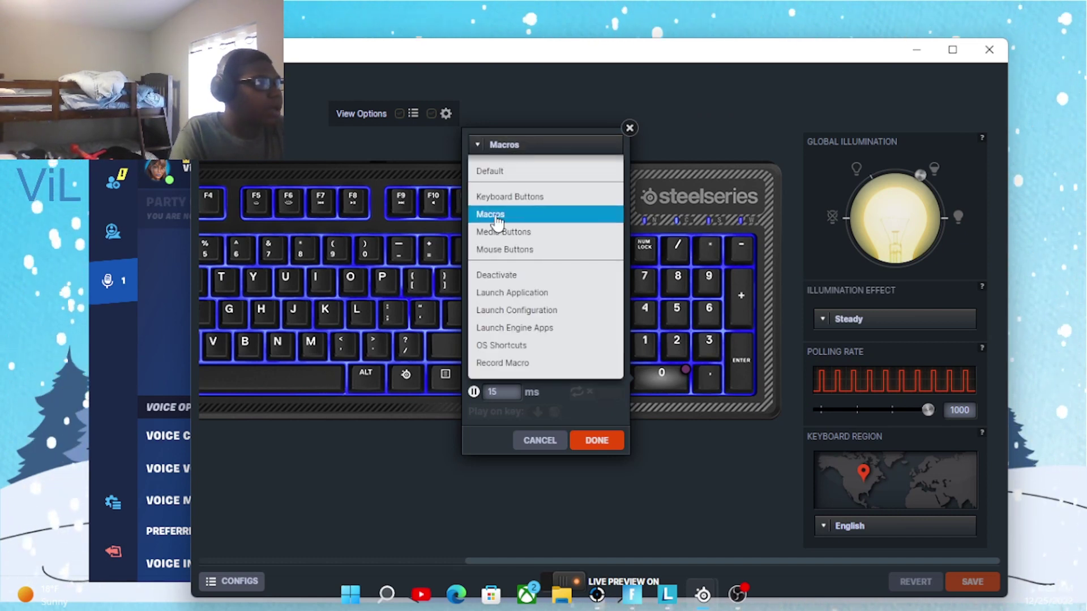
pyautogui.click(486, 175)
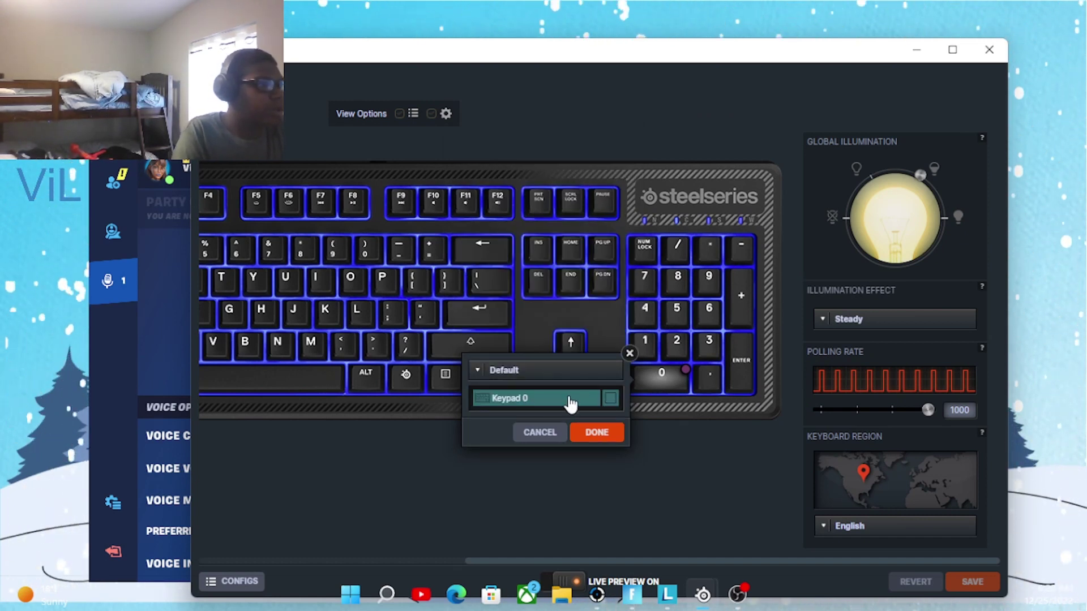
pyautogui.click(569, 370)
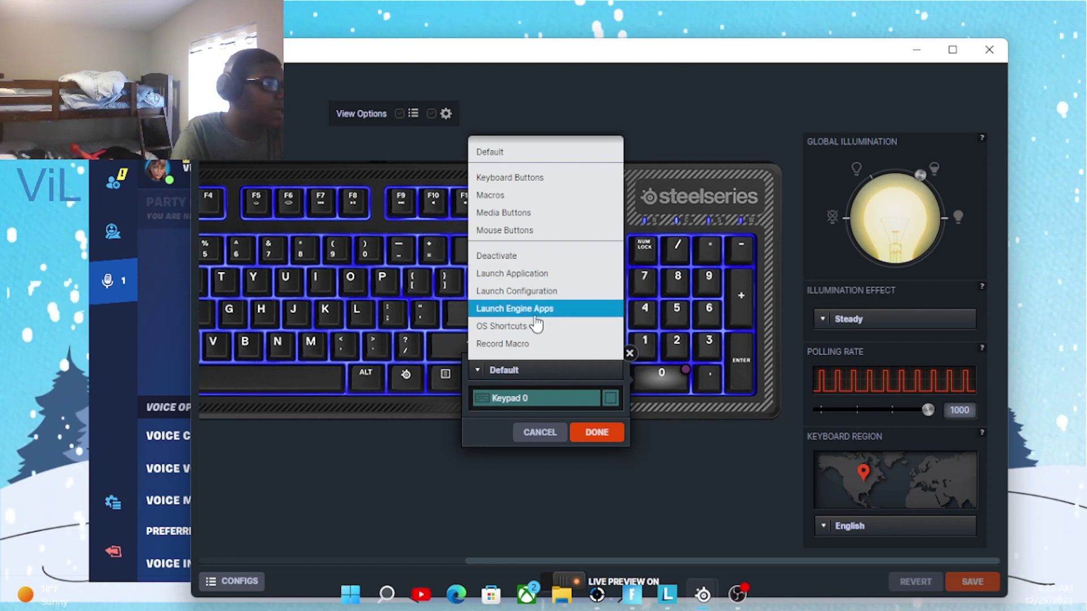
pyautogui.click(513, 198)
pyautogui.click(609, 222)
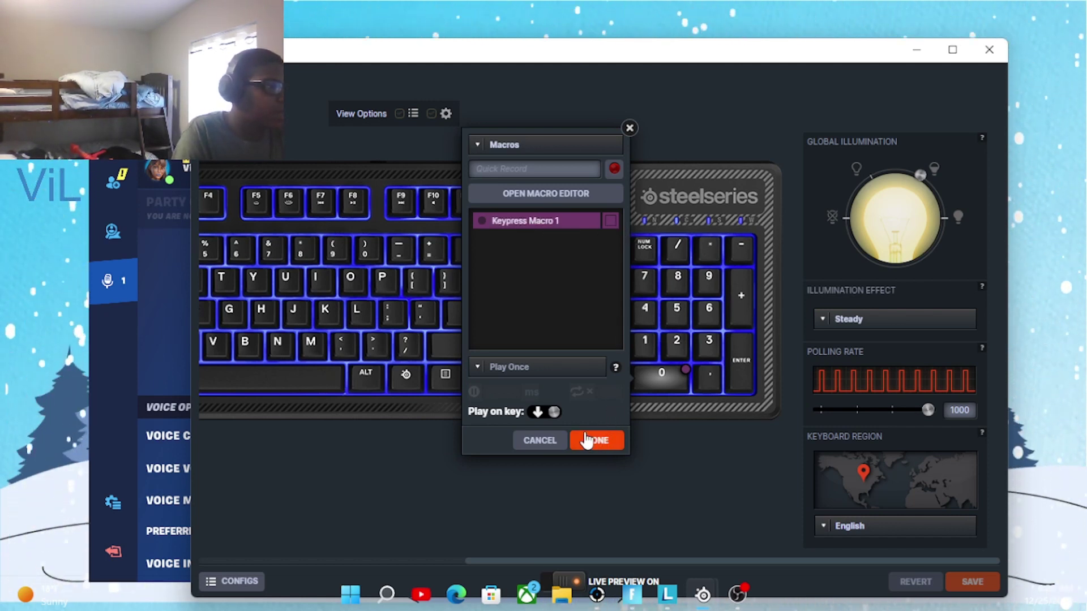
# Set the playback mode of Keypress Macro 1 on numpad 0 to Toggle Auto-Repeat
pyautogui.click(559, 368)
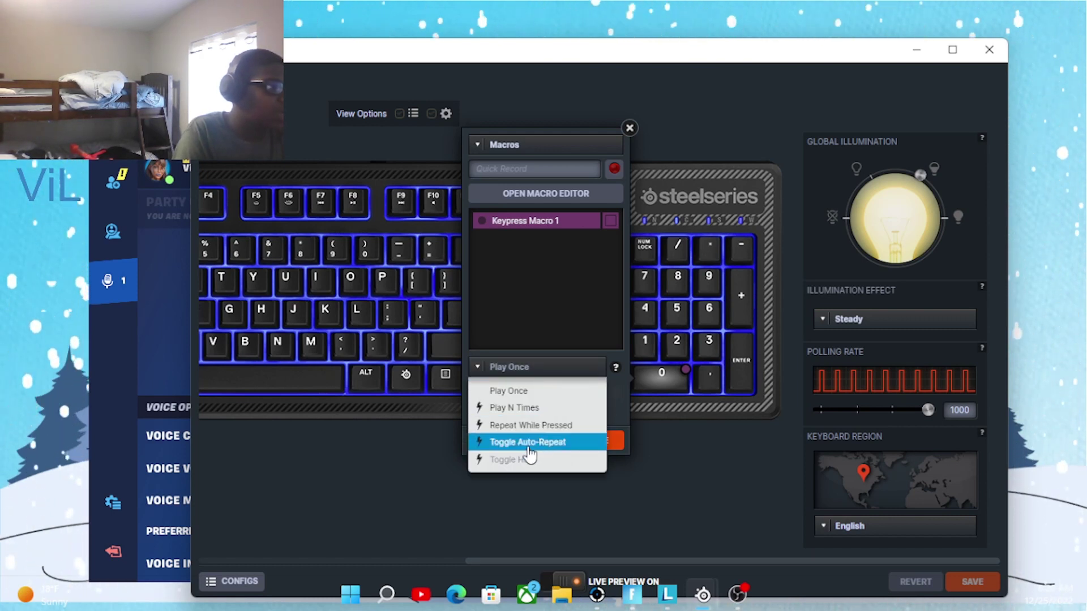
pyautogui.click(503, 443)
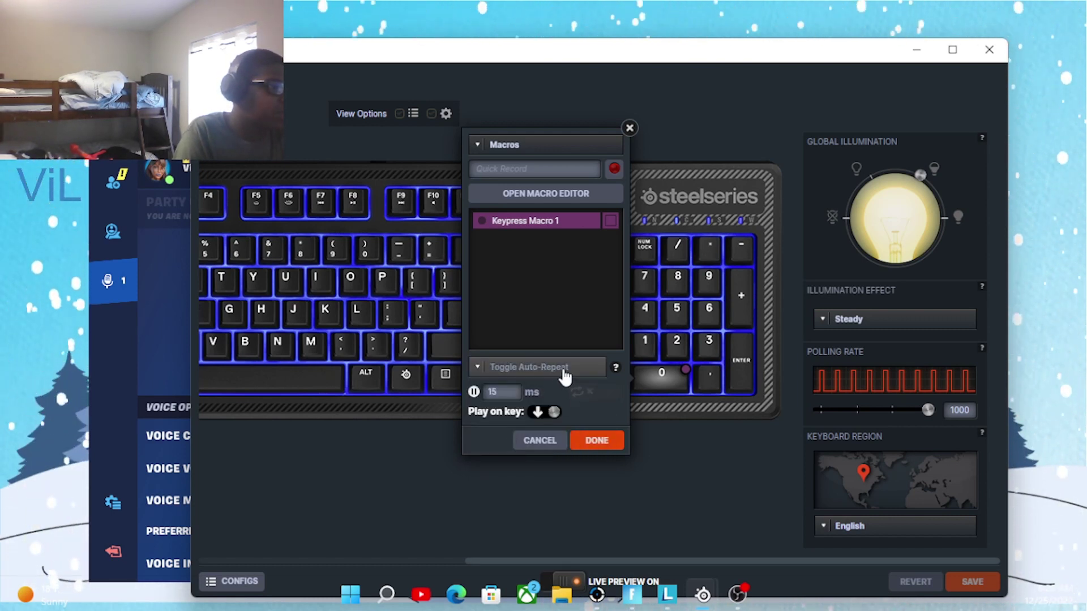
pyautogui.click(560, 369)
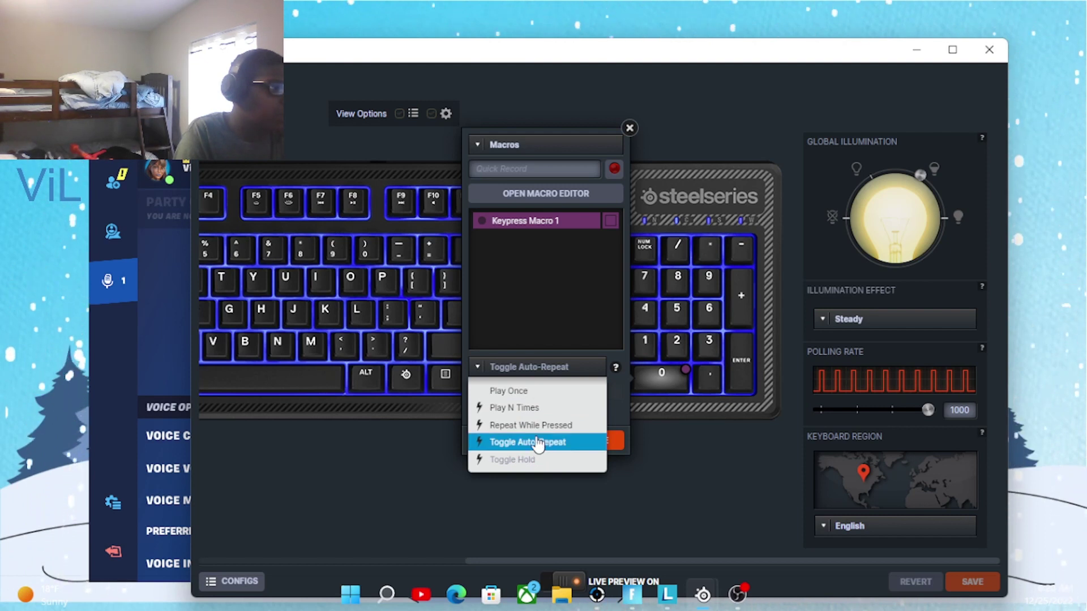
pyautogui.click(537, 444)
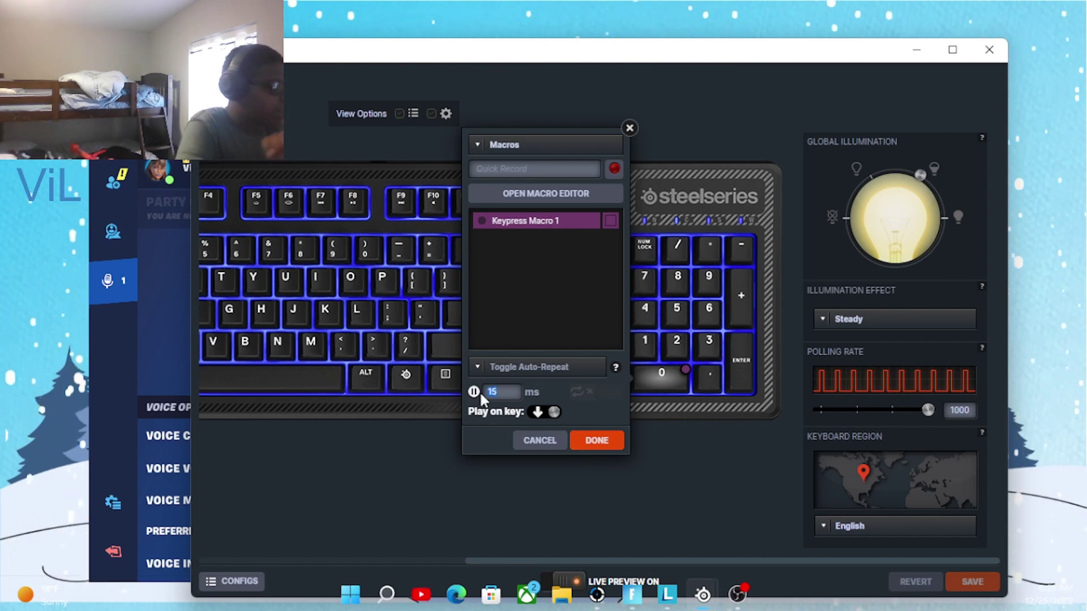
# Set the rest time between repeats of Keypress Macro 1 to 0 ms and confirm the macro settings for numpad 0
pyautogui.write('0')
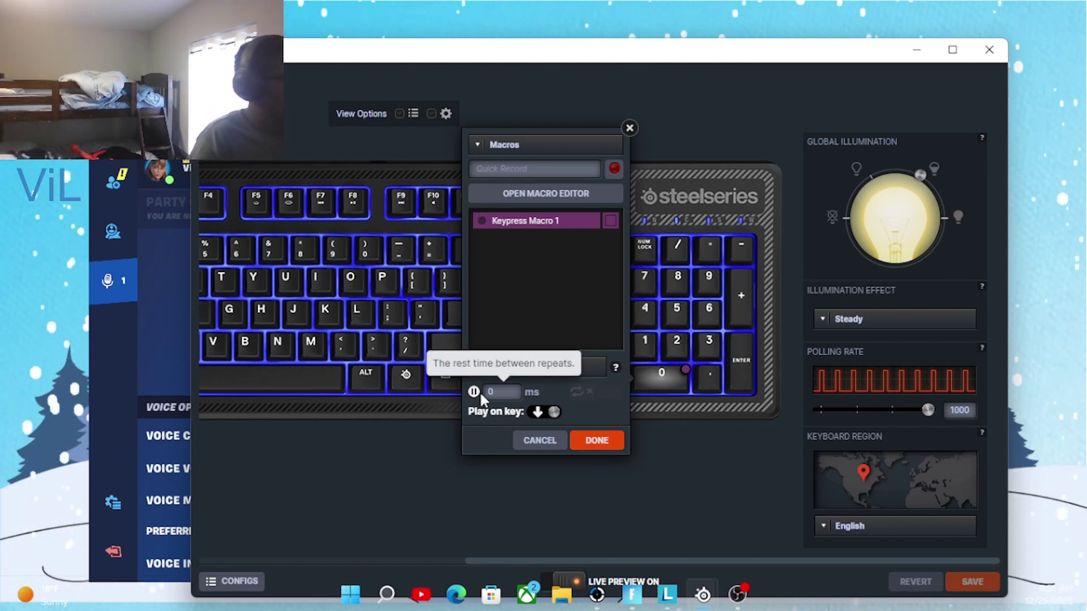
pyautogui.click(598, 441)
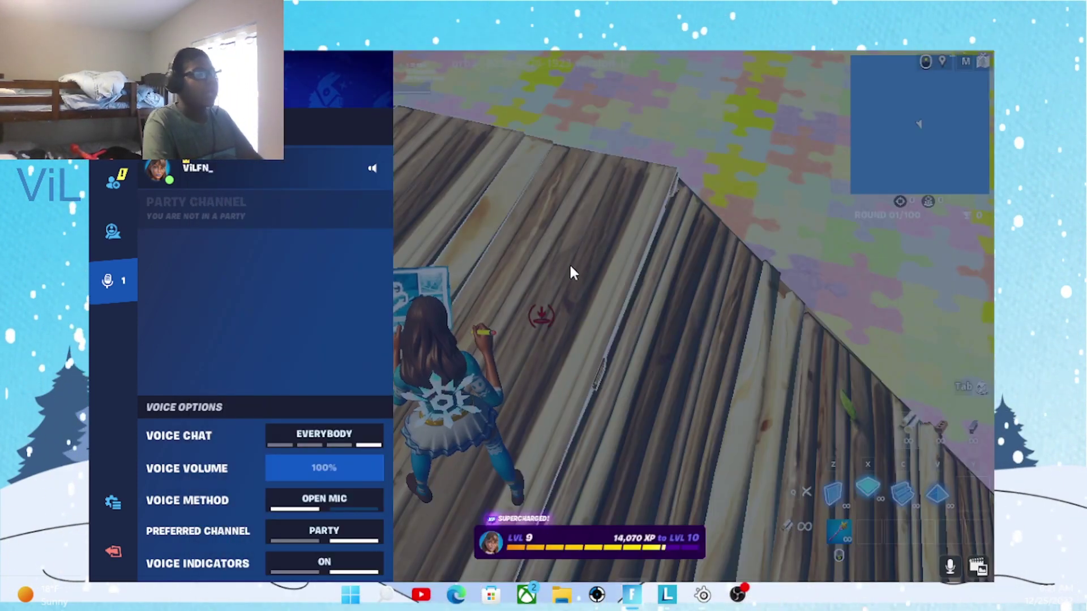
# Resume the Fortnite game and test the edit macro on the wooden floor piece
pyautogui.click(569, 263)
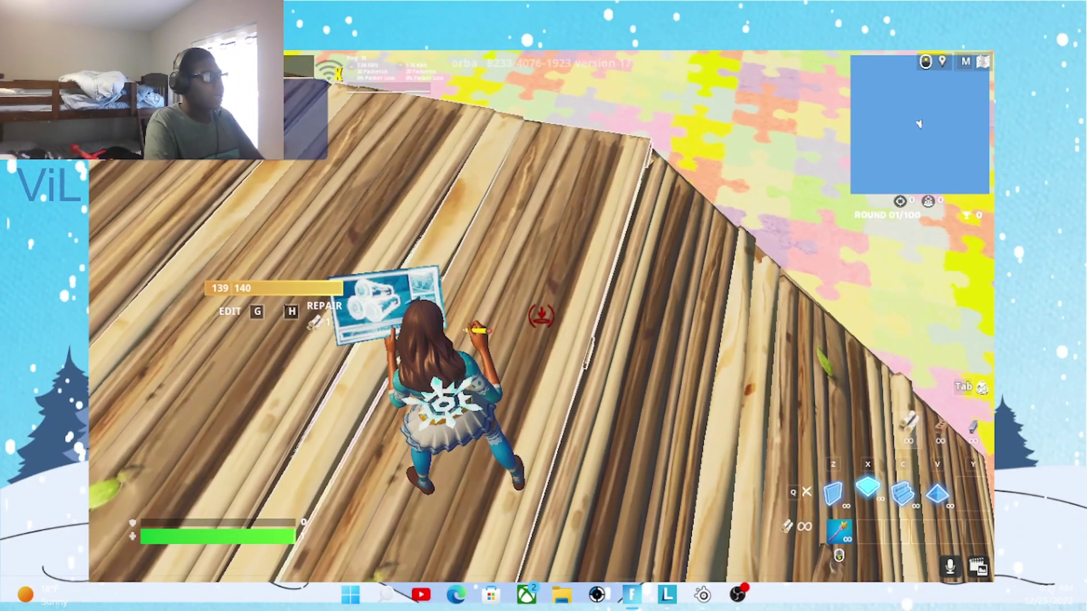
pyautogui.press('g')
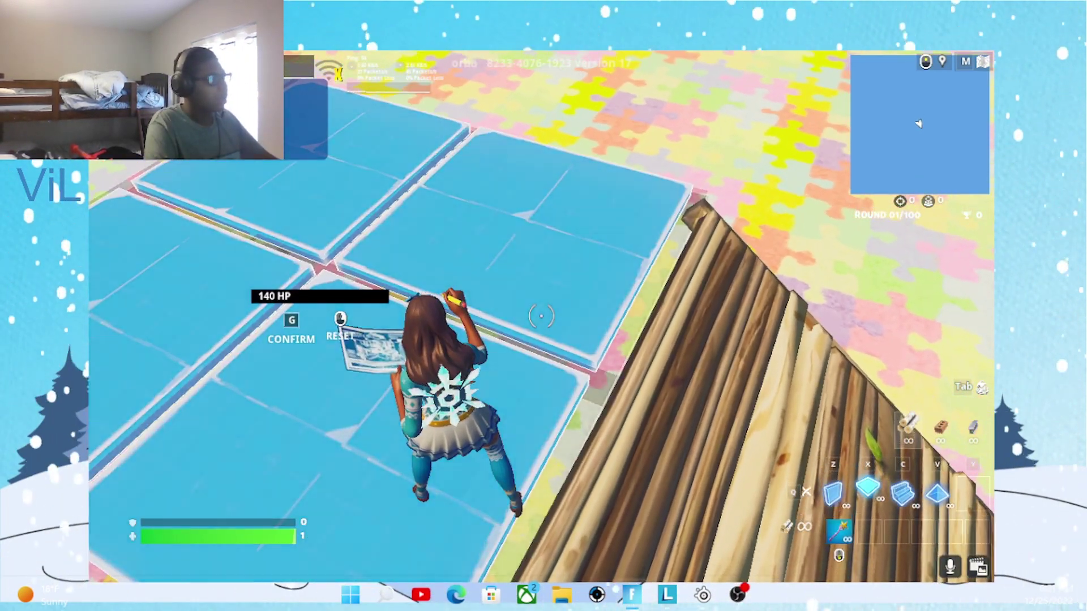
pyautogui.press('g')
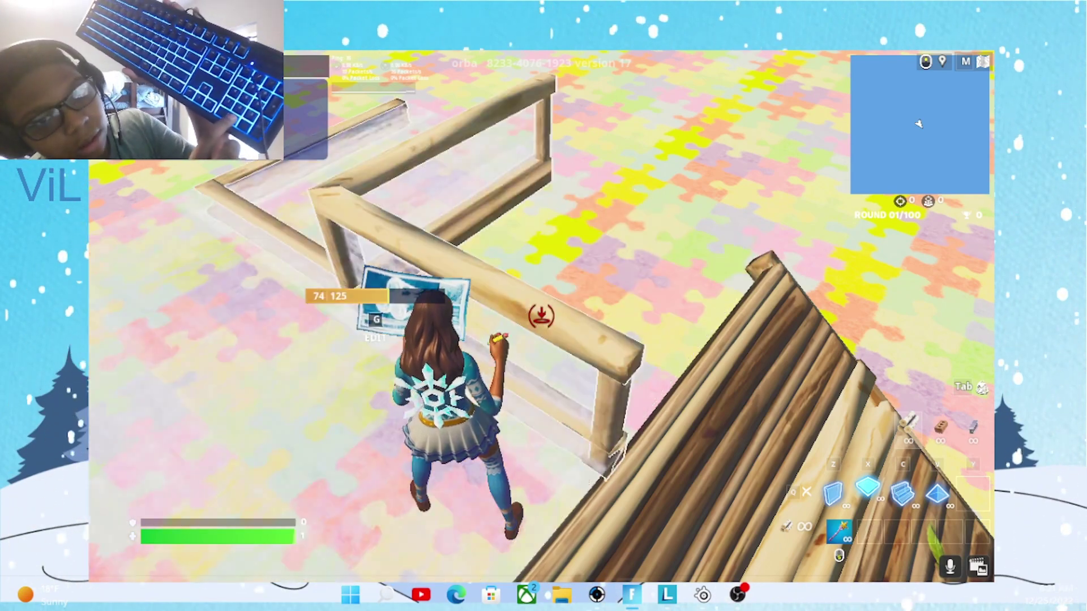
pyautogui.press('g')
pyautogui.press('g')
pyautogui.press('g')
pyautogui.press('g')
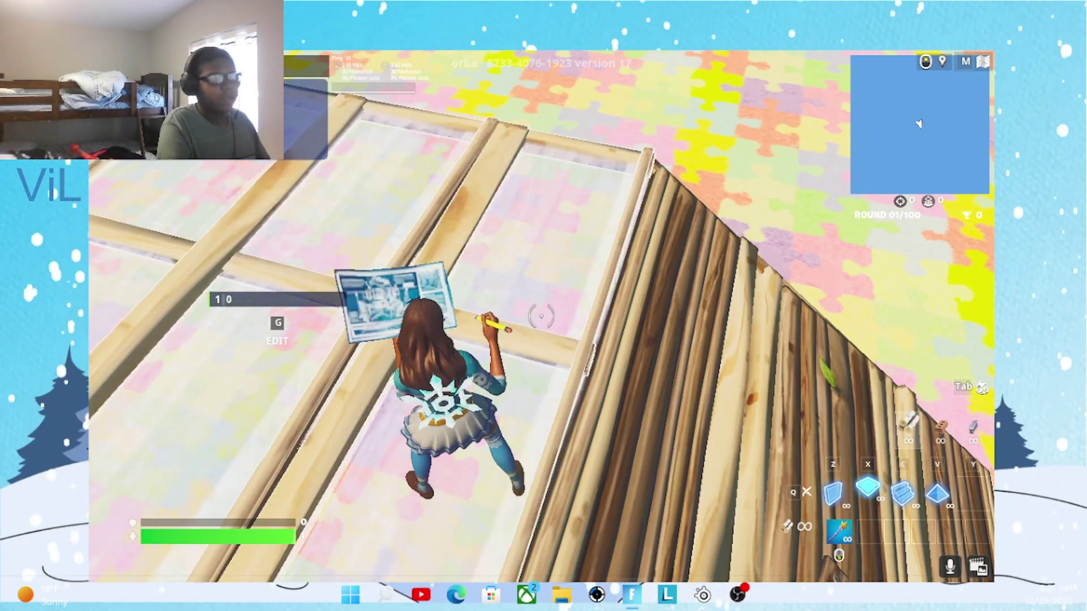
# Repeatedly edit and reset the wooden floor piece to test rapid editing, and pause the game
pyautogui.press('w')
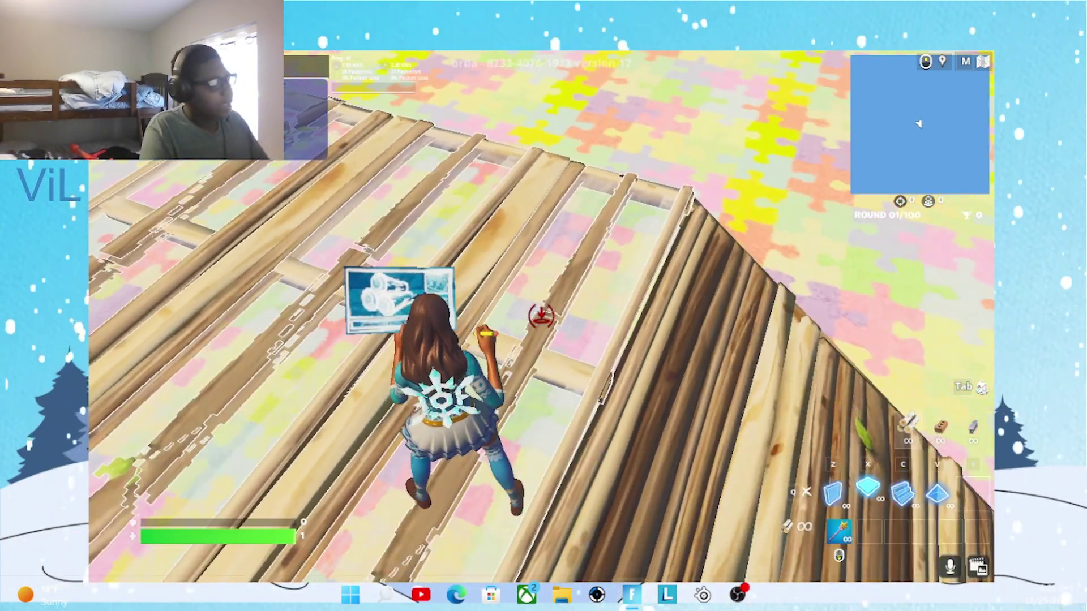
pyautogui.press('w')
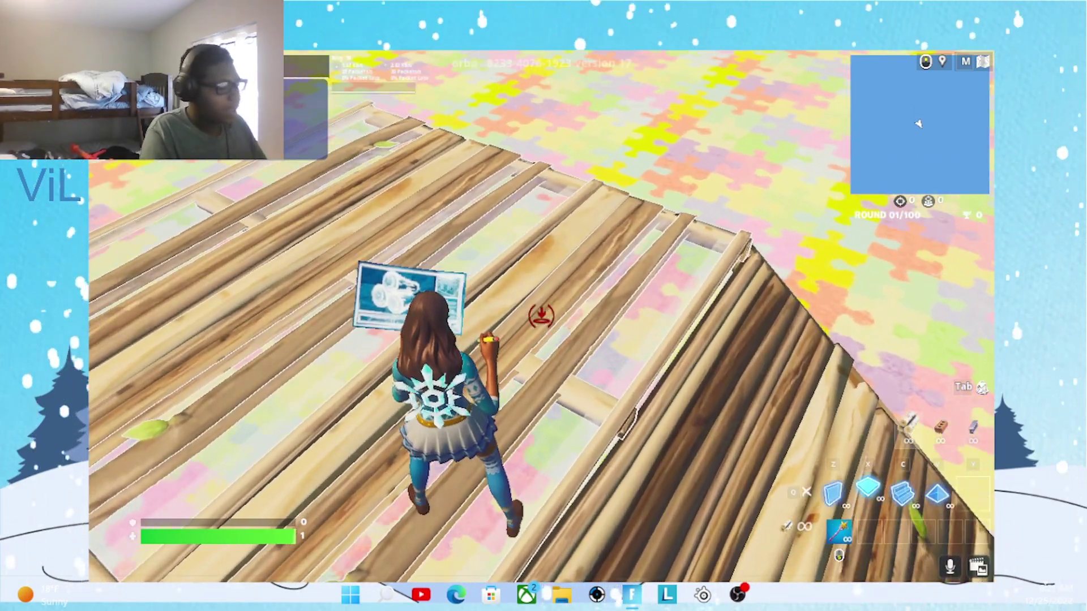
pyautogui.click(541, 316)
pyautogui.press('g')
pyautogui.click(542, 315)
pyautogui.press('g')
pyautogui.rightClick(541, 316)
pyautogui.press('g')
pyautogui.click(542, 316)
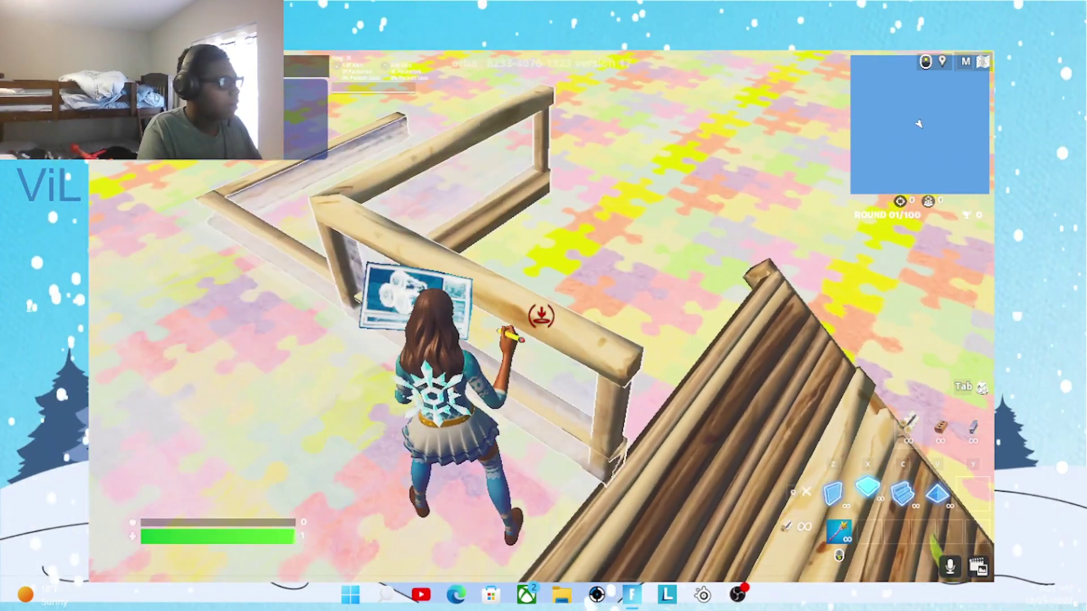
pyautogui.press('g')
pyautogui.rightClick(542, 316)
pyautogui.press('g')
pyautogui.click(541, 316)
pyautogui.press('g')
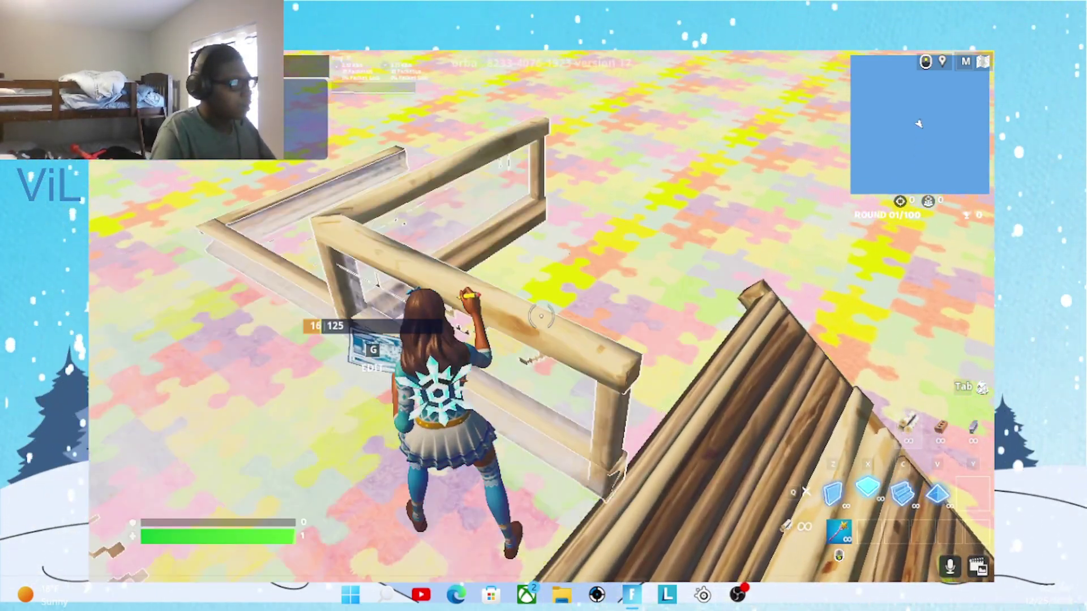
pyautogui.press('g')
pyautogui.rightClick(541, 315)
pyautogui.press('g')
pyautogui.press('g')
pyautogui.click(541, 316)
pyautogui.press('g')
pyautogui.press('g')
pyautogui.rightClick(541, 316)
pyautogui.click(541, 316)
pyautogui.press('g')
pyautogui.rightClick(541, 316)
pyautogui.press('g')
pyautogui.click(542, 316)
pyautogui.press('g')
pyautogui.rightClick(542, 316)
pyautogui.press('g')
pyautogui.press('g')
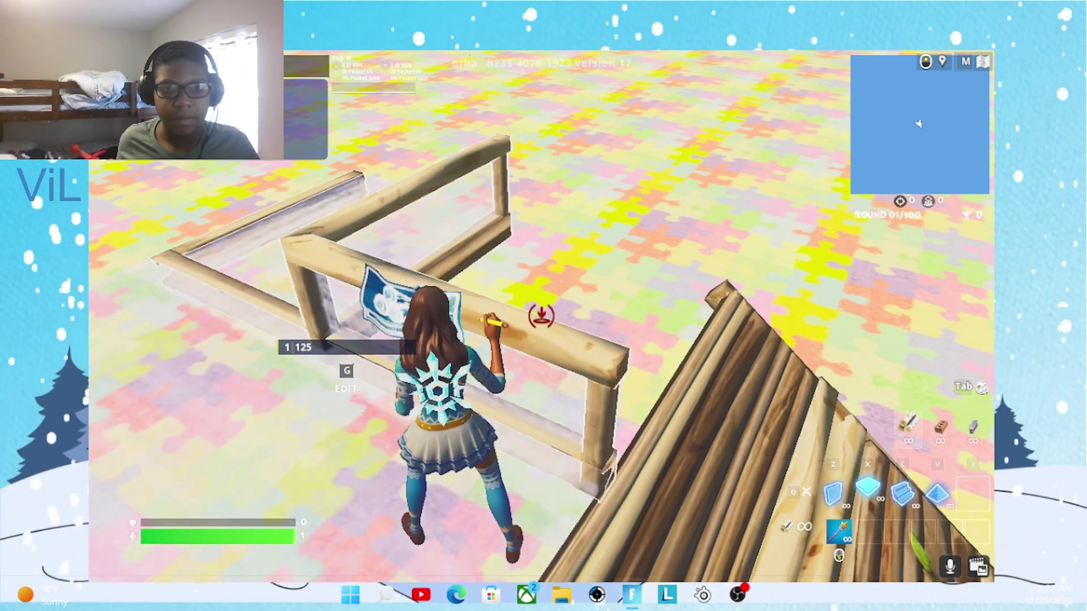
pyautogui.press('g')
pyautogui.rightClick(541, 316)
pyautogui.press('g')
pyautogui.press('g')
pyautogui.press('x')
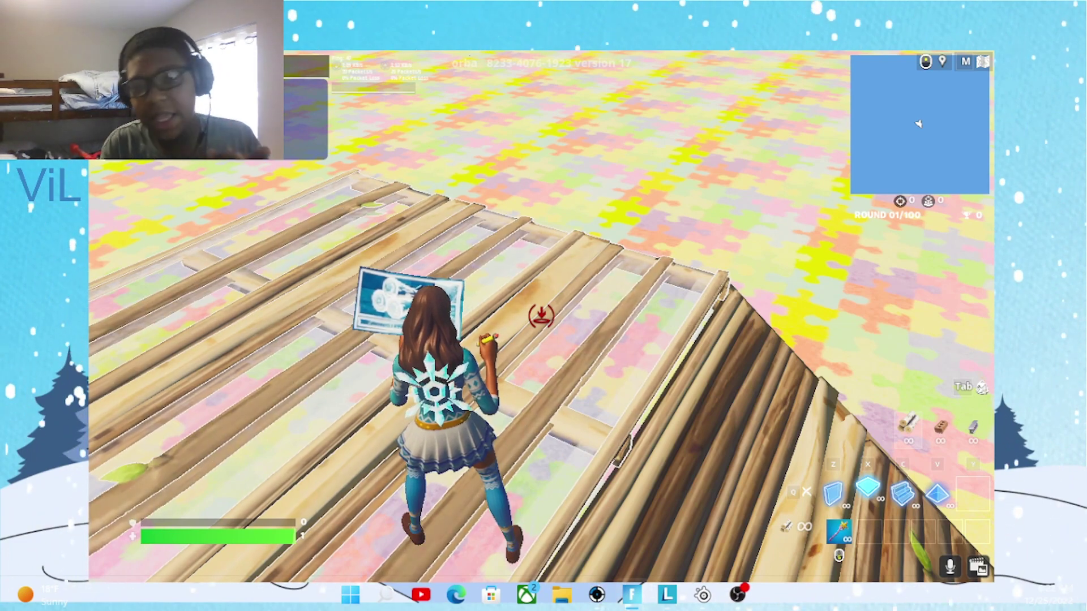
pyautogui.press('x')
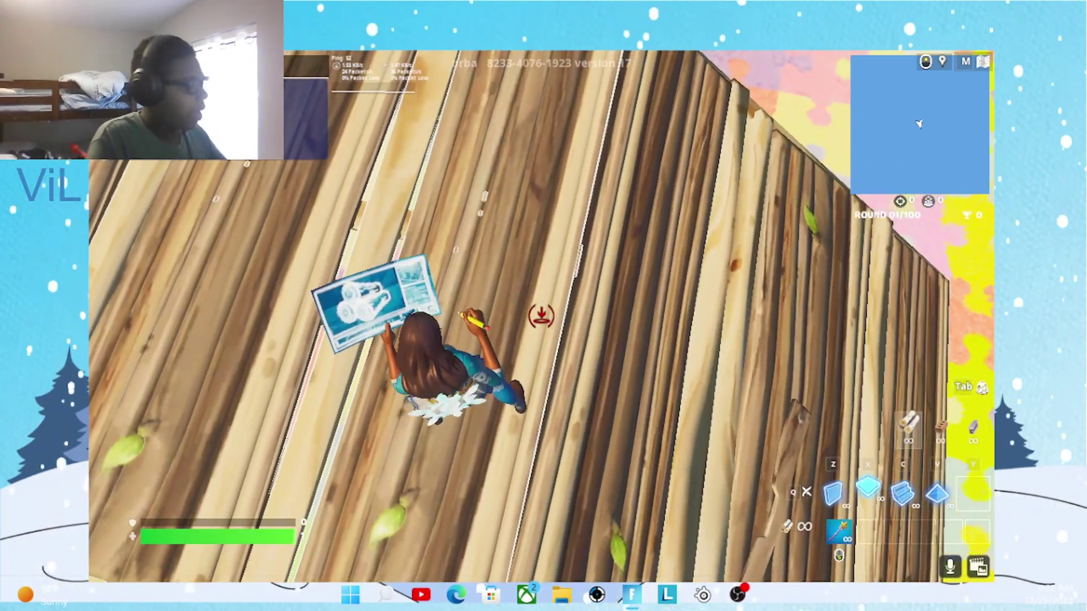
pyautogui.press('Escape')
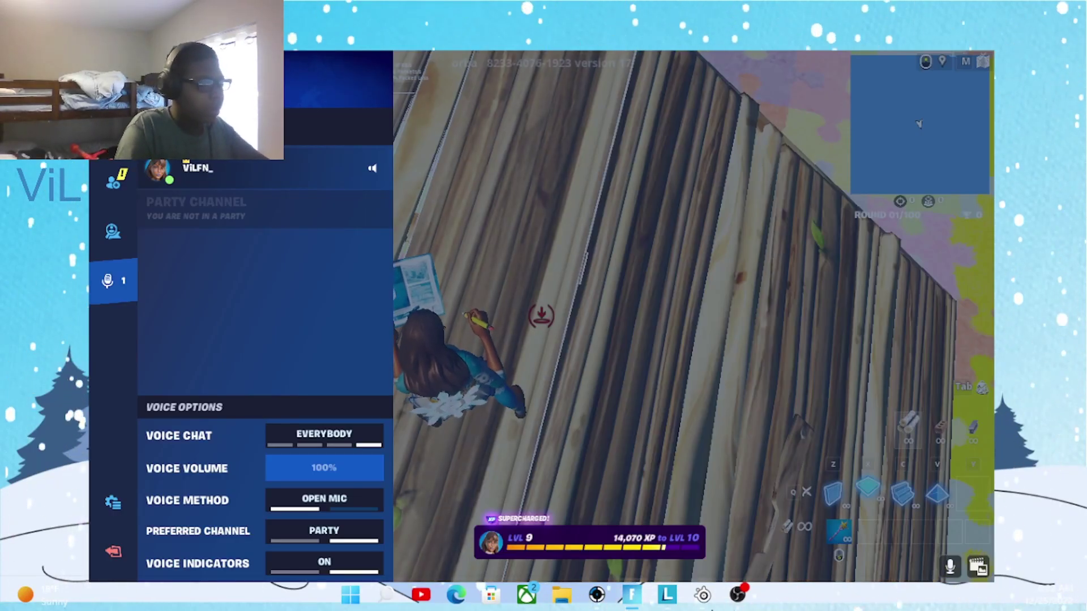
pyautogui.moveTo(704, 597)
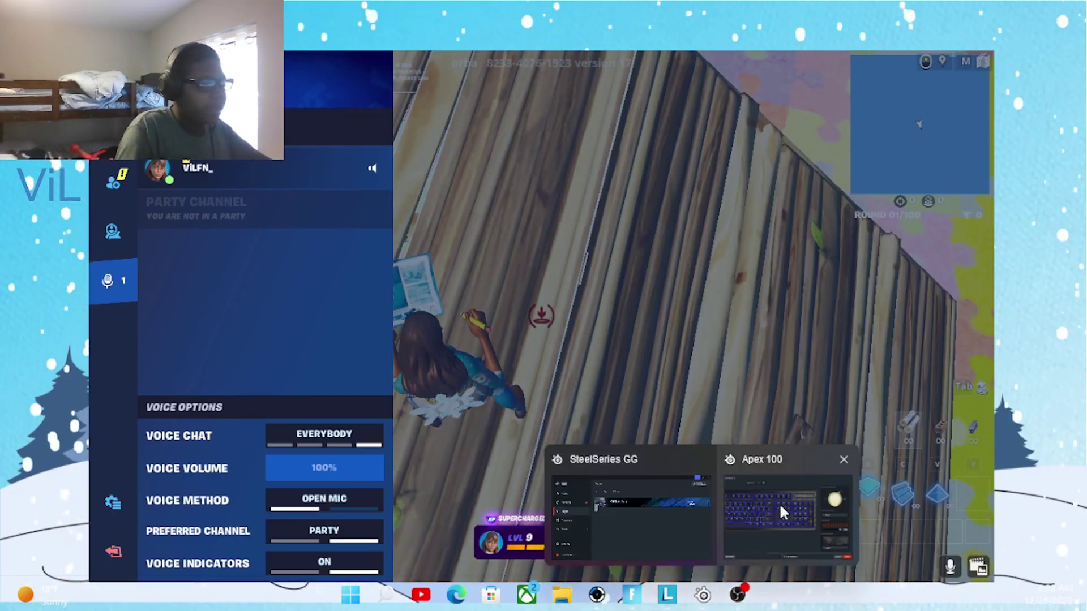
pyautogui.moveTo(747, 461)
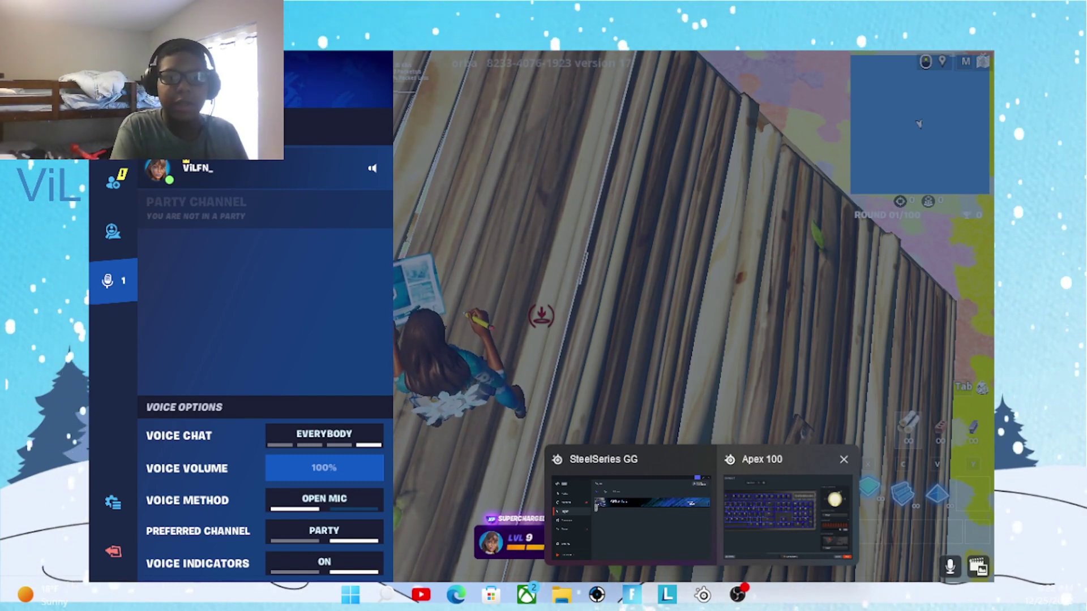
pyautogui.click(738, 594)
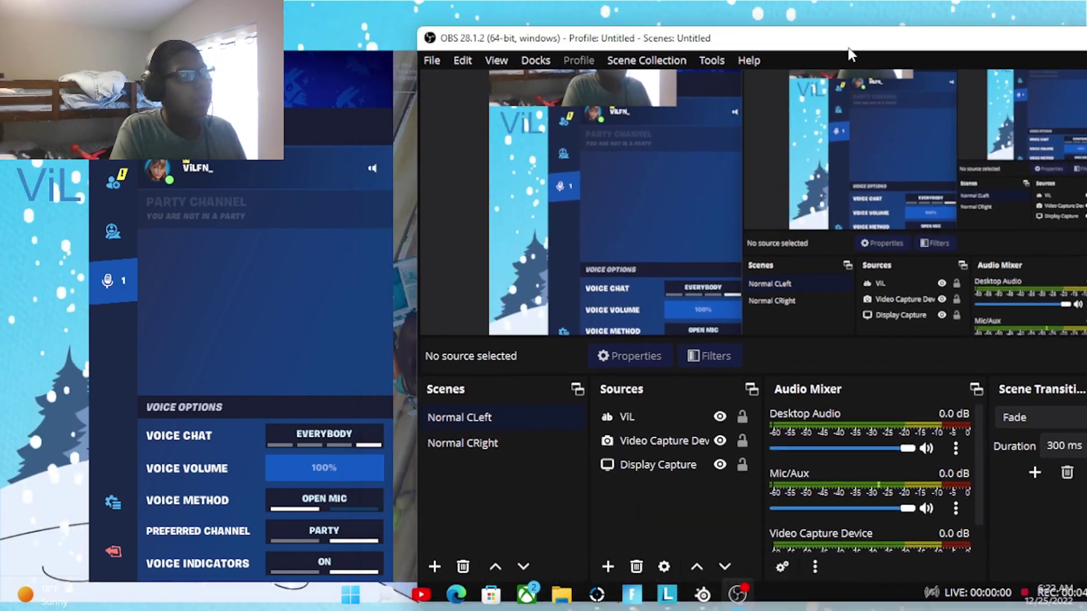
pyautogui.moveTo(849, 51); pyautogui.dragTo(1086, 57)
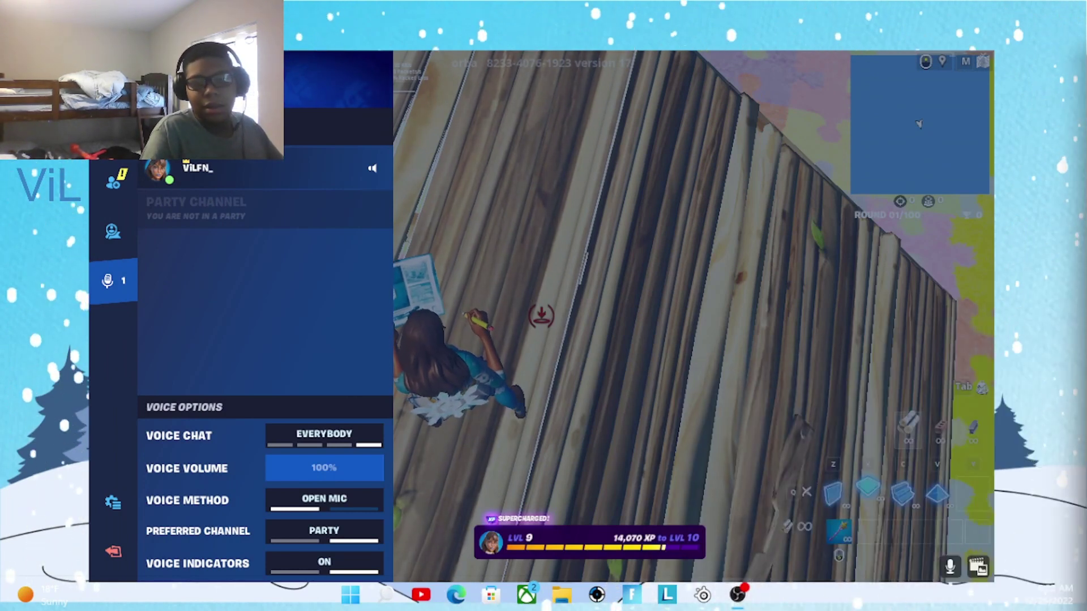